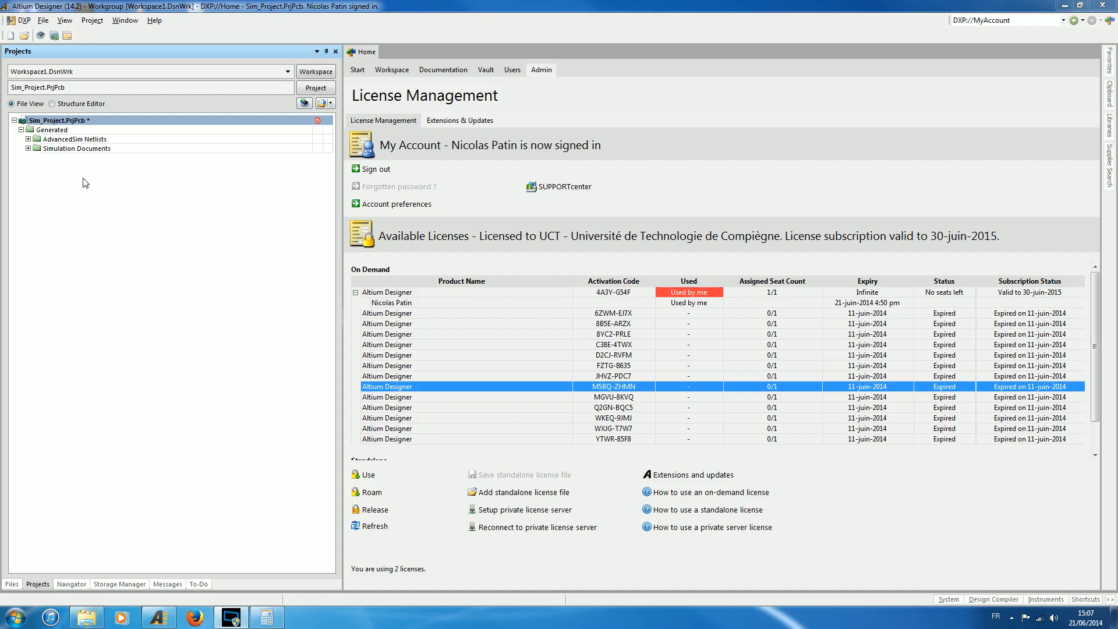
Add a new schematic sheet to the project and save it as SimTest1, replacing the existing file.
{"action": "left_click", "coordinate": [44, 21]}
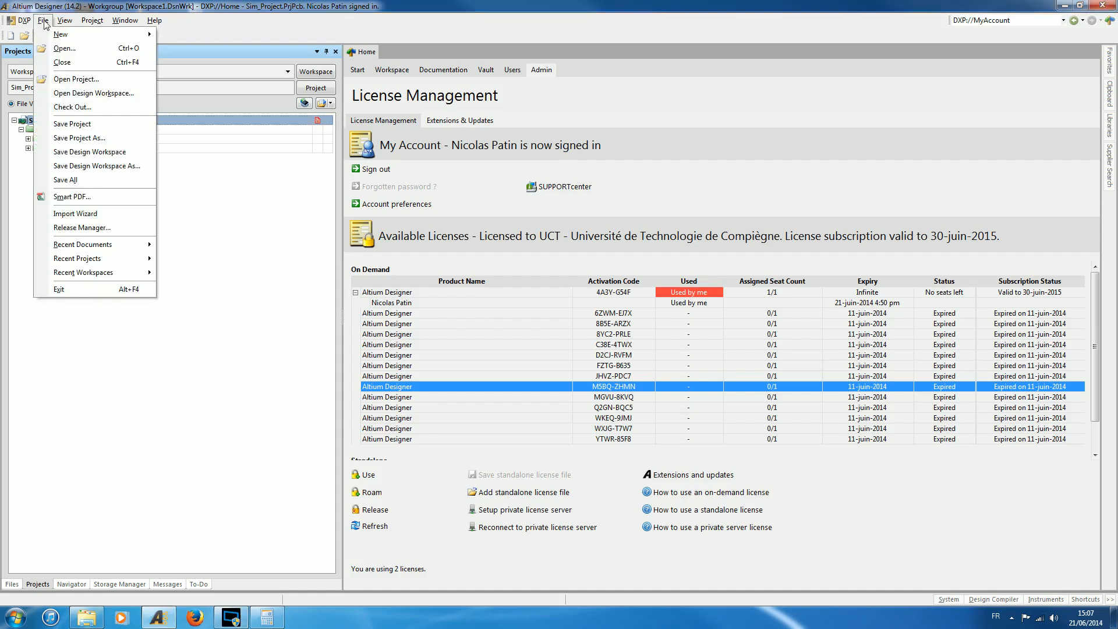
{"action": "mouse_move", "coordinate": [64, 35]}
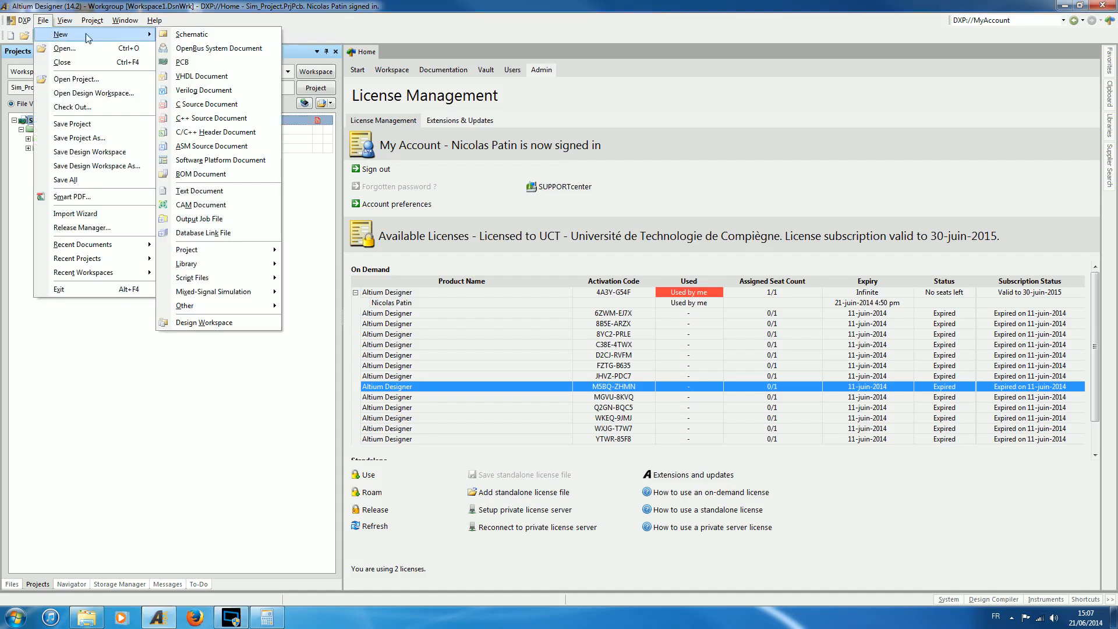
{"action": "left_click", "coordinate": [183, 36]}
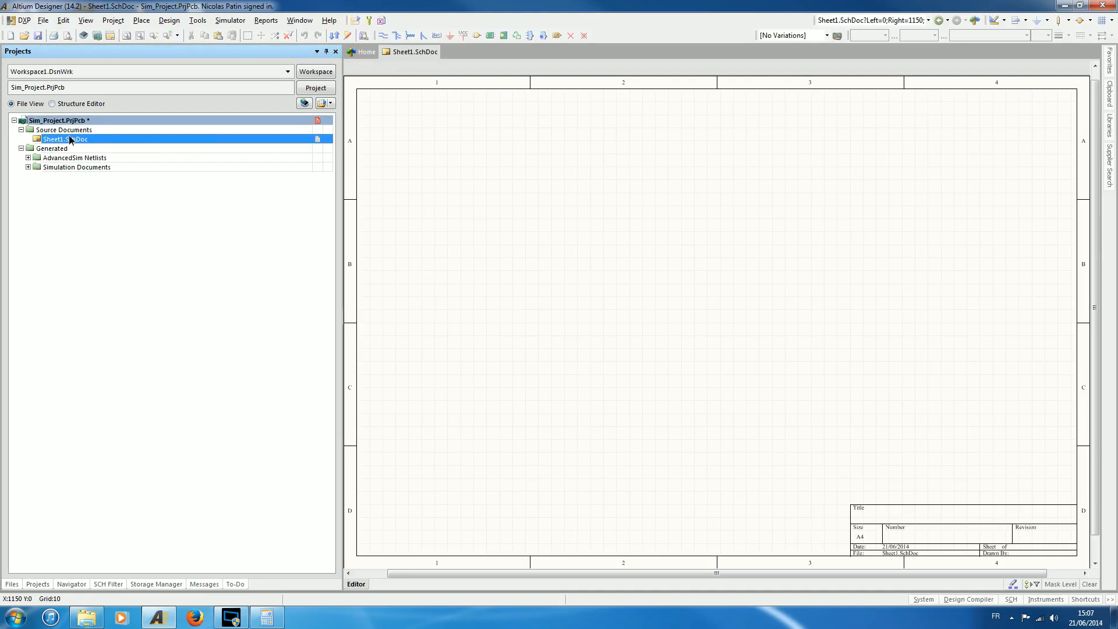
{"action": "right_click", "coordinate": [70, 136]}
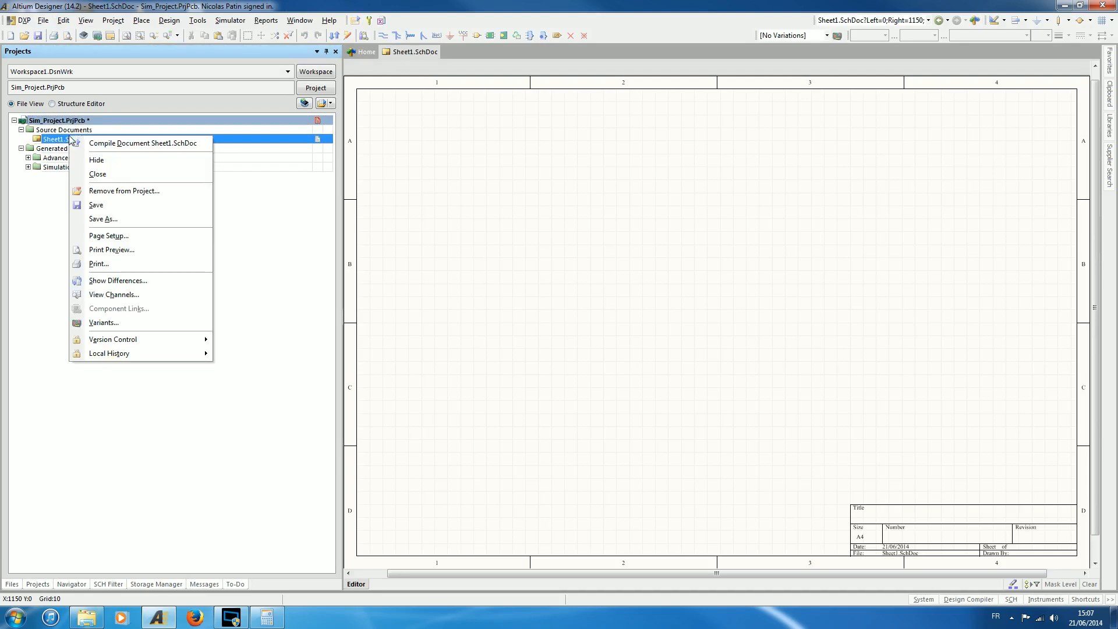
{"action": "left_click", "coordinate": [110, 220]}
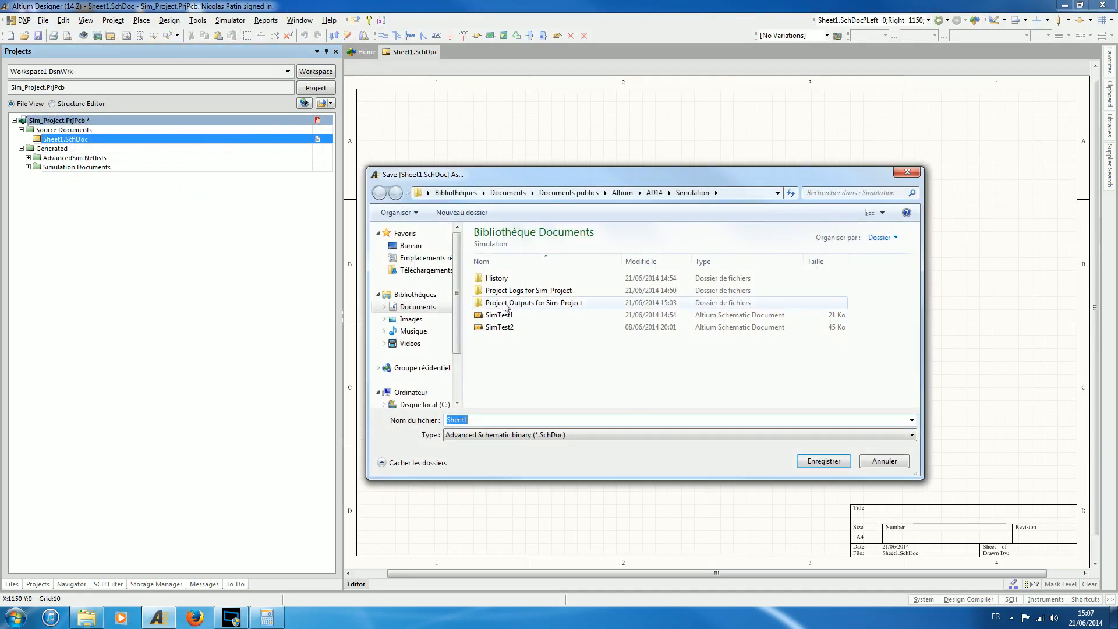
{"action": "double_click", "coordinate": [488, 316]}
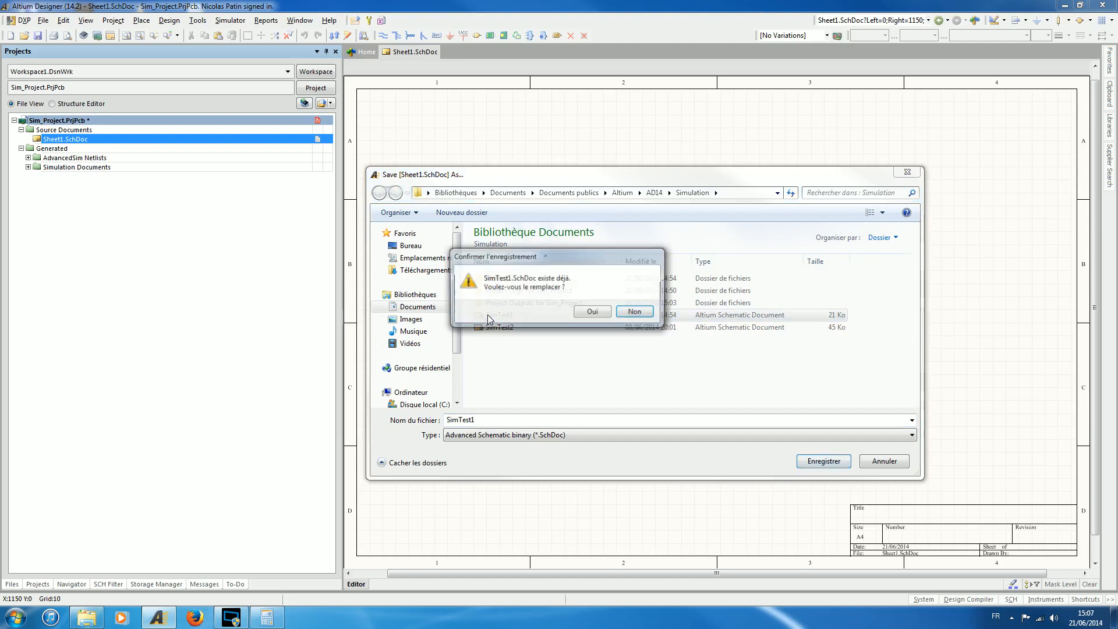
{"action": "left_click", "coordinate": [592, 312]}
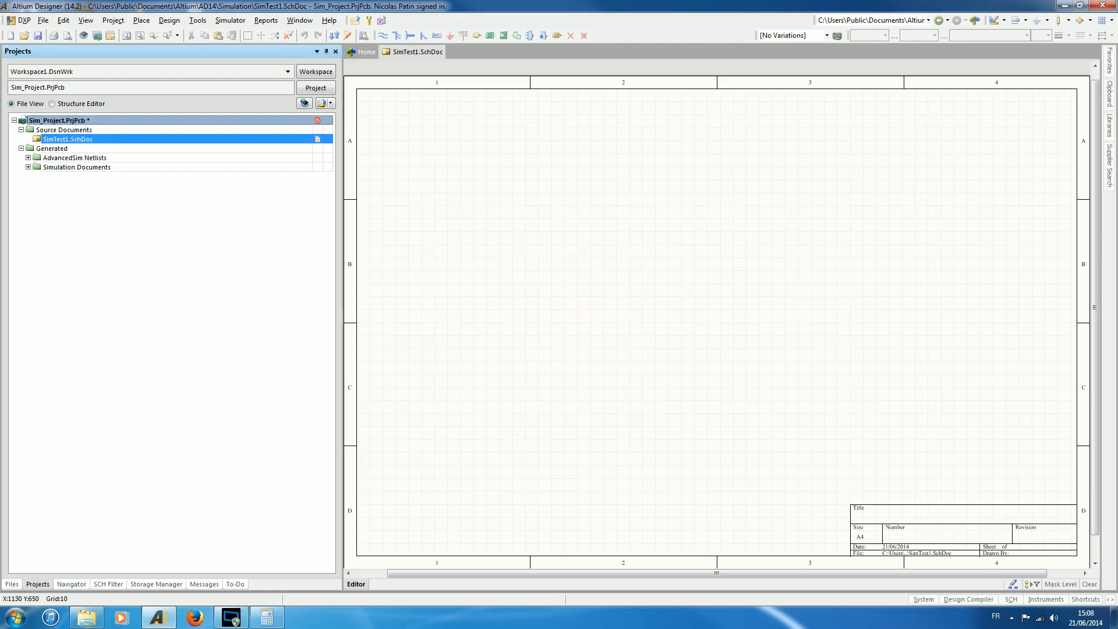
Switch the component library from Simulation Sources.IntLib to Miscellaneous Devices.IntLib.
{"action": "left_click", "coordinate": [1112, 128]}
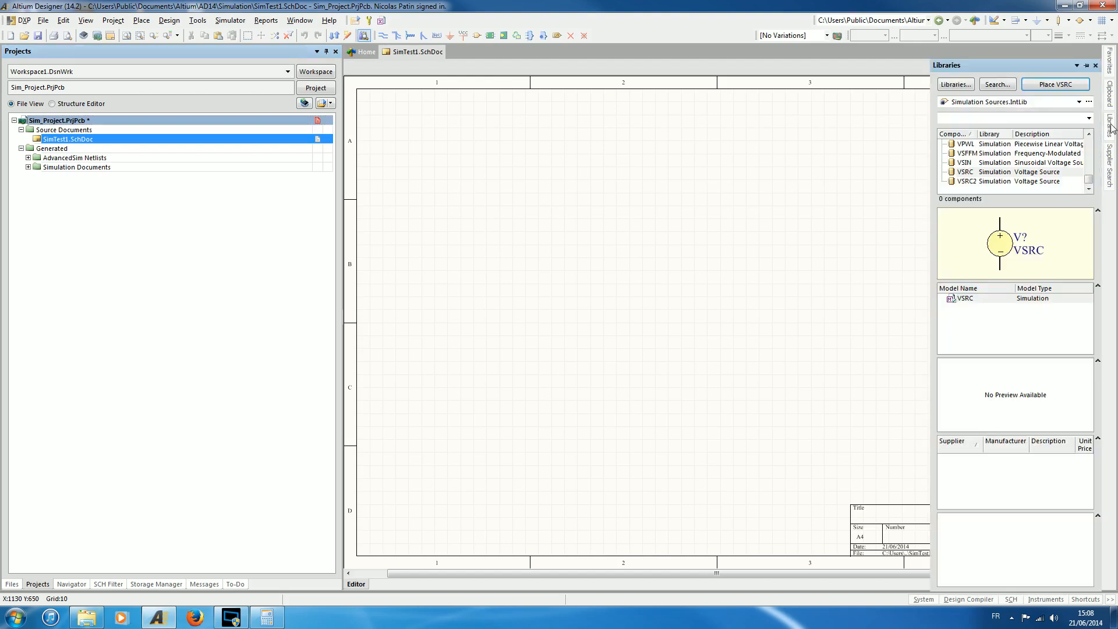
{"action": "left_click", "coordinate": [1063, 103]}
{"action": "scroll", "coordinate": [1046, 169], "scroll_direction": "up", "scroll_amount": 9}
{"action": "left_click_drag", "start_coordinate": [1099, 227], "coordinate": [1091, 85]}
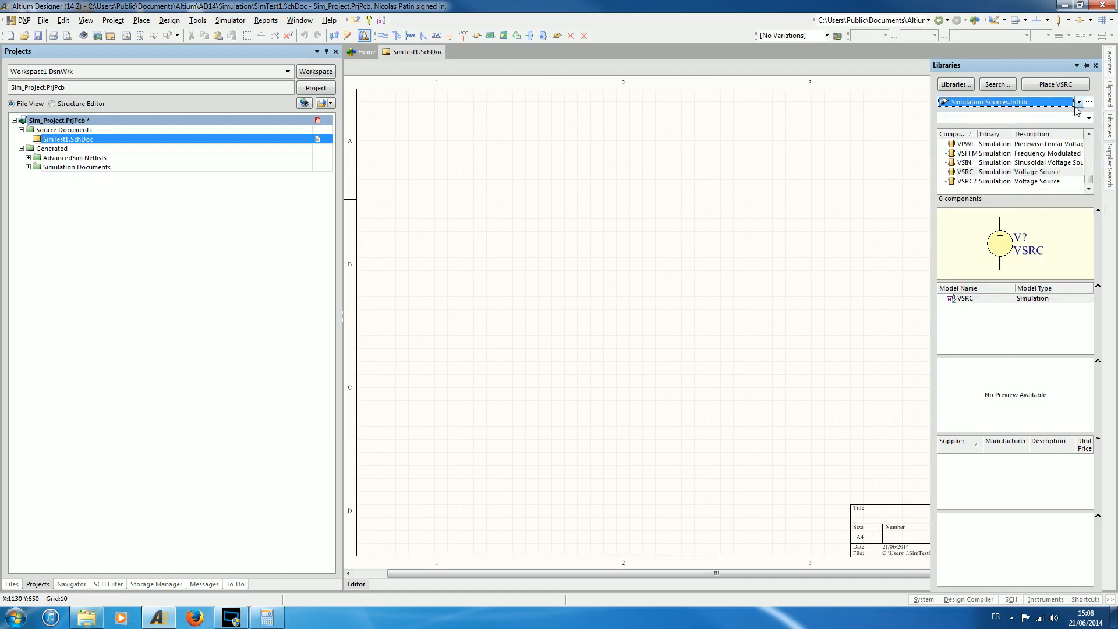
{"action": "left_click", "coordinate": [1078, 106]}
{"action": "left_click", "coordinate": [1099, 131]}
{"action": "left_click", "coordinate": [1099, 131]}
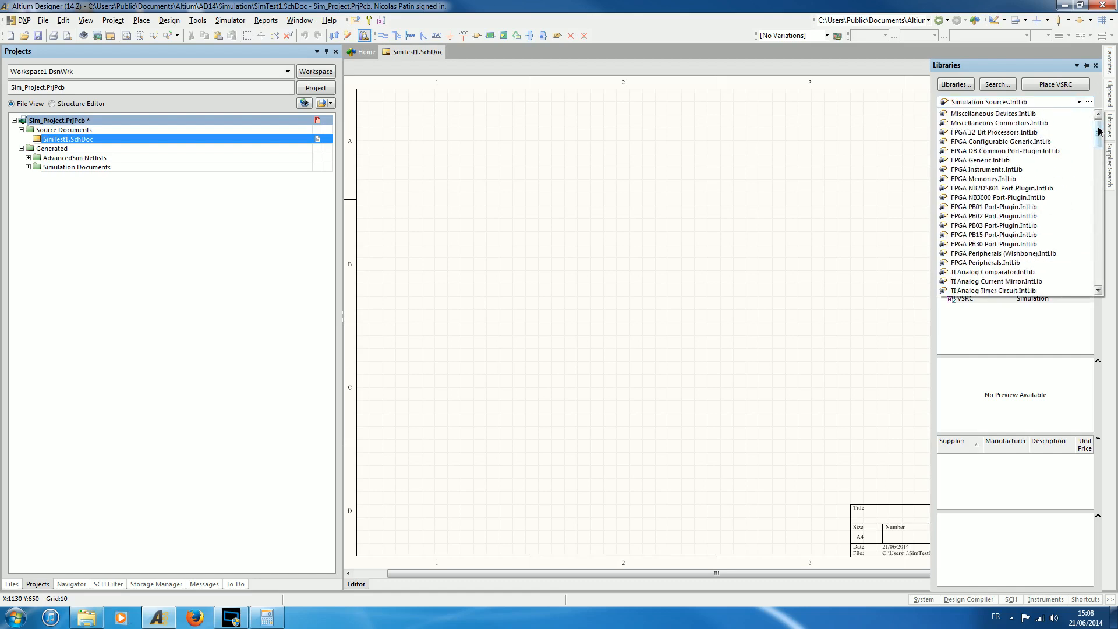
{"action": "left_click", "coordinate": [1027, 115]}
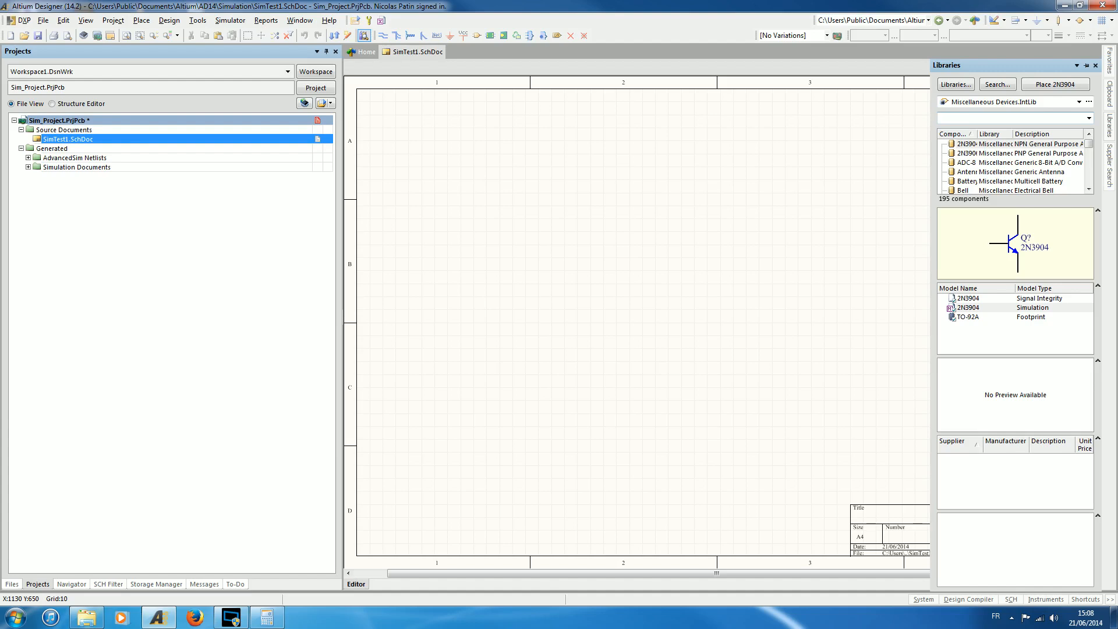
Filter the library for res1, view the resistor's footprint and simulation models, and place one Res1 in sheet zone B2.
{"action": "type", "text": "res"}
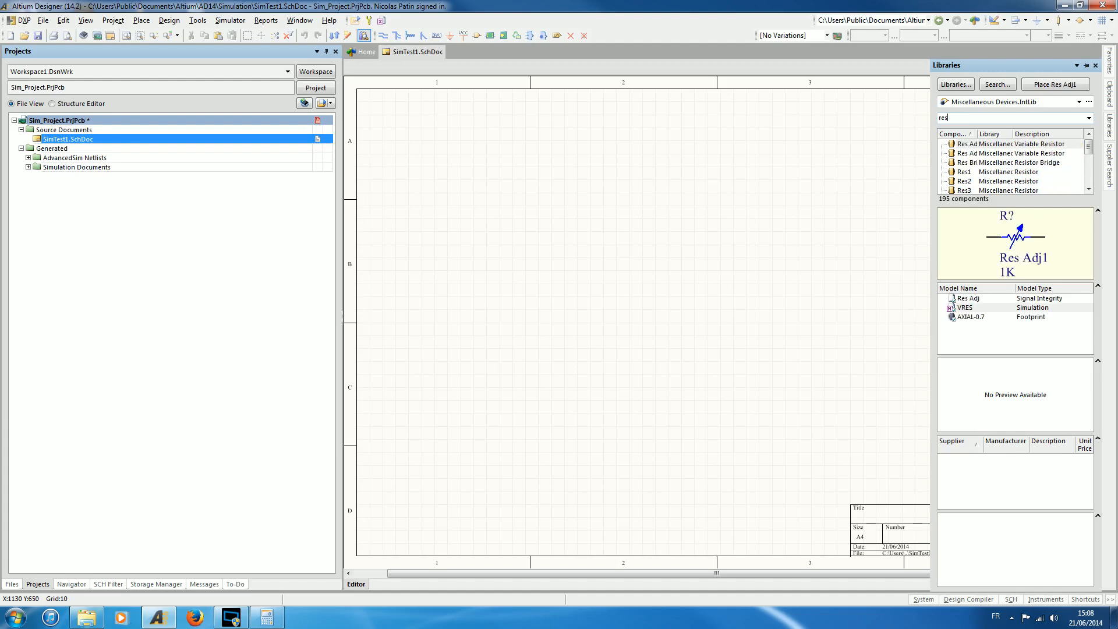
{"action": "type", "text": "1"}
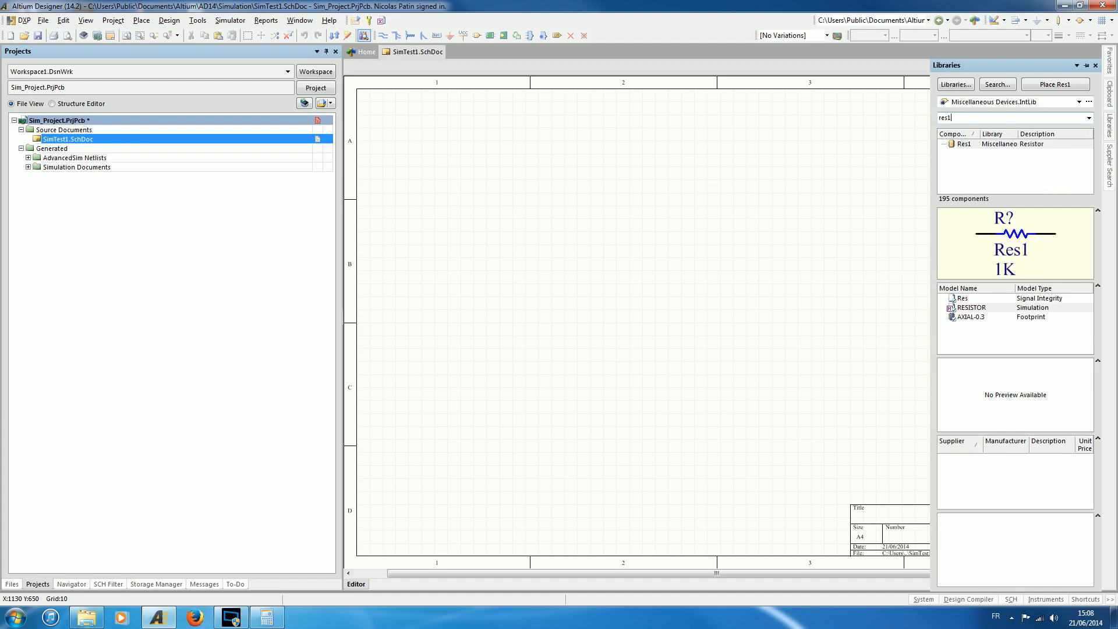
{"action": "left_click", "coordinate": [970, 143]}
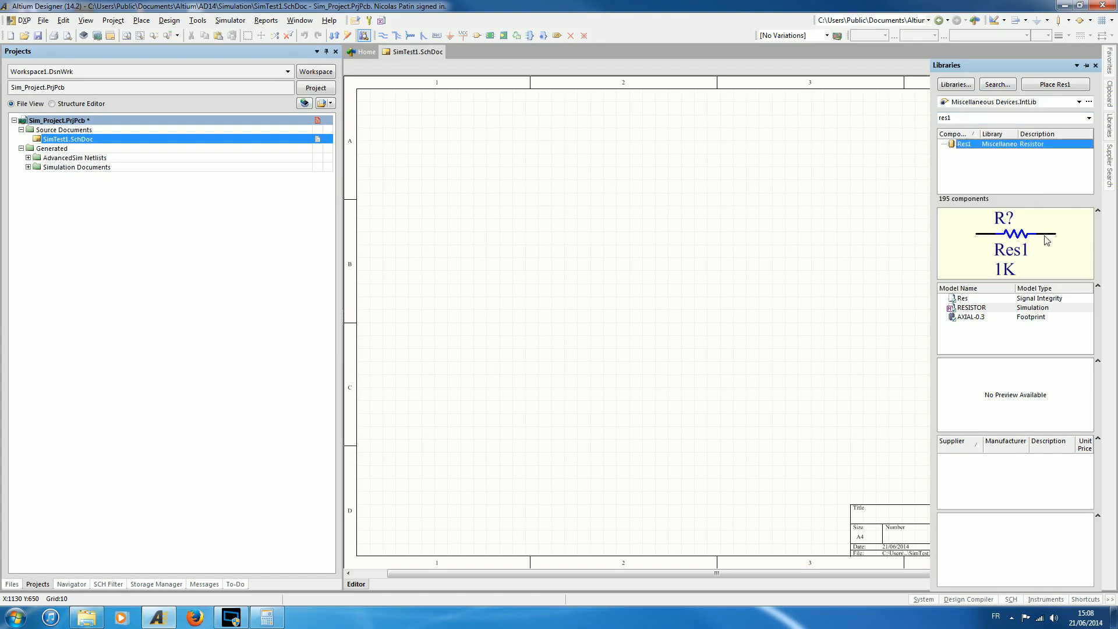
{"action": "left_click", "coordinate": [970, 319]}
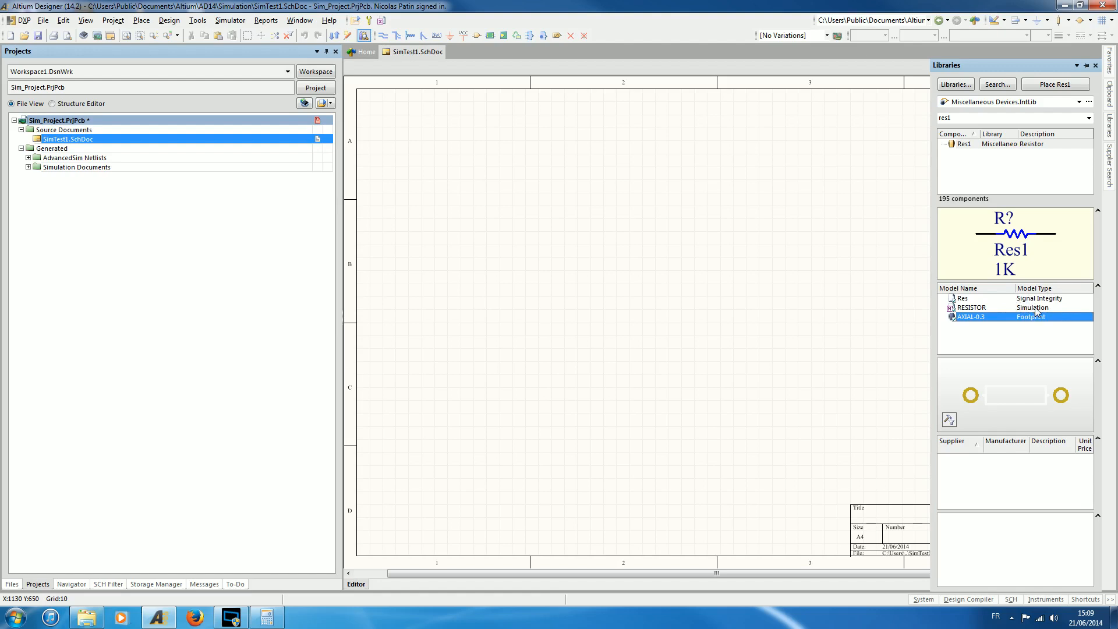
{"action": "left_click", "coordinate": [1035, 309]}
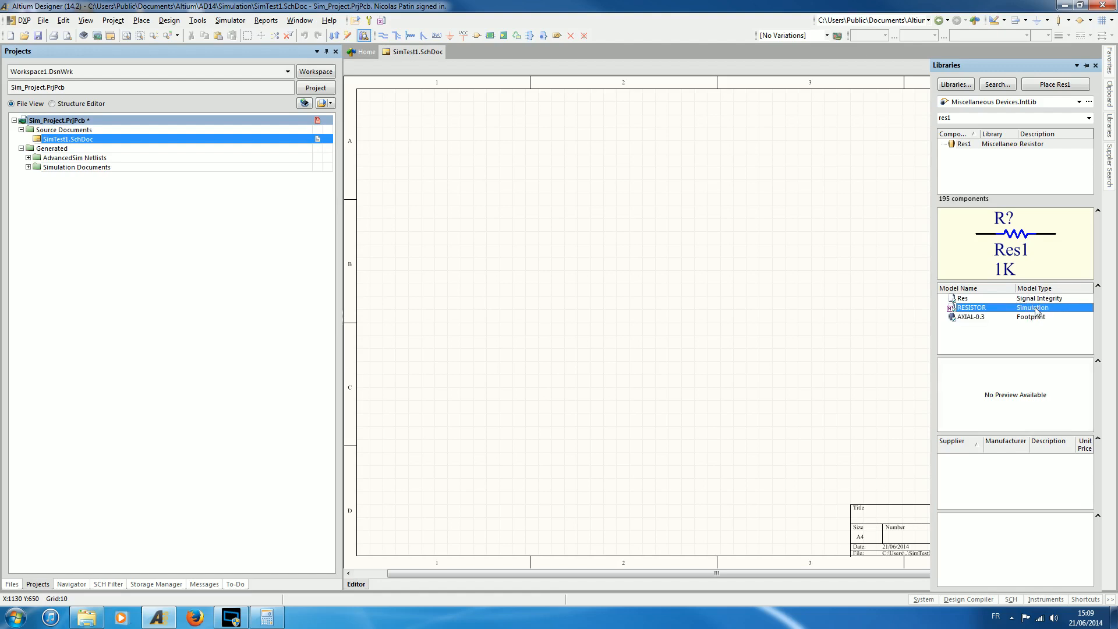
{"action": "left_click", "coordinate": [1037, 89]}
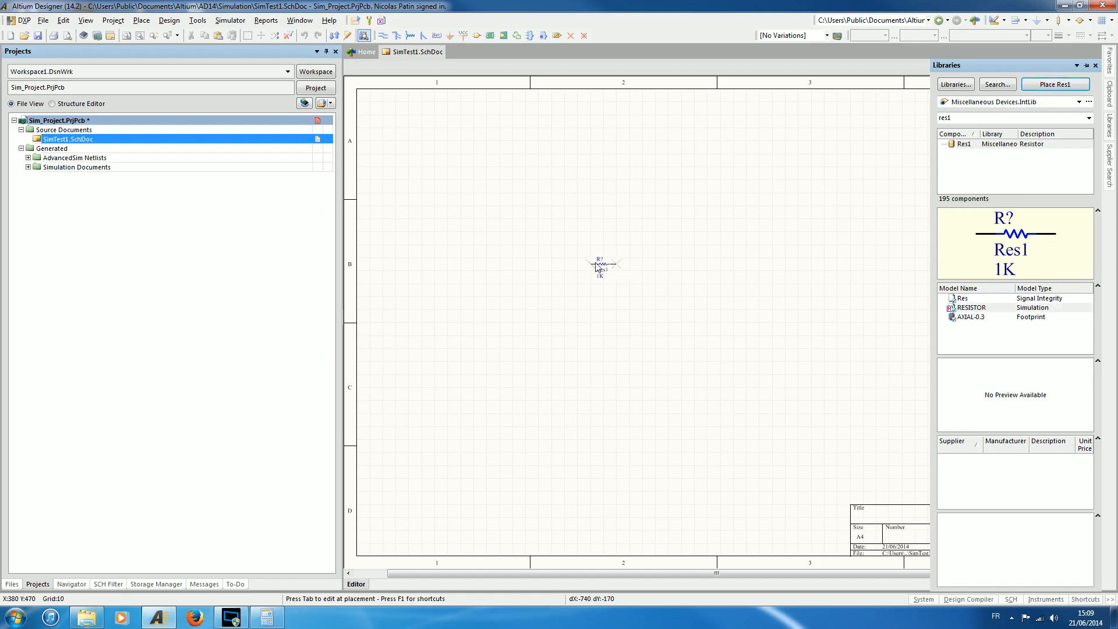
{"action": "left_click", "coordinate": [588, 261]}
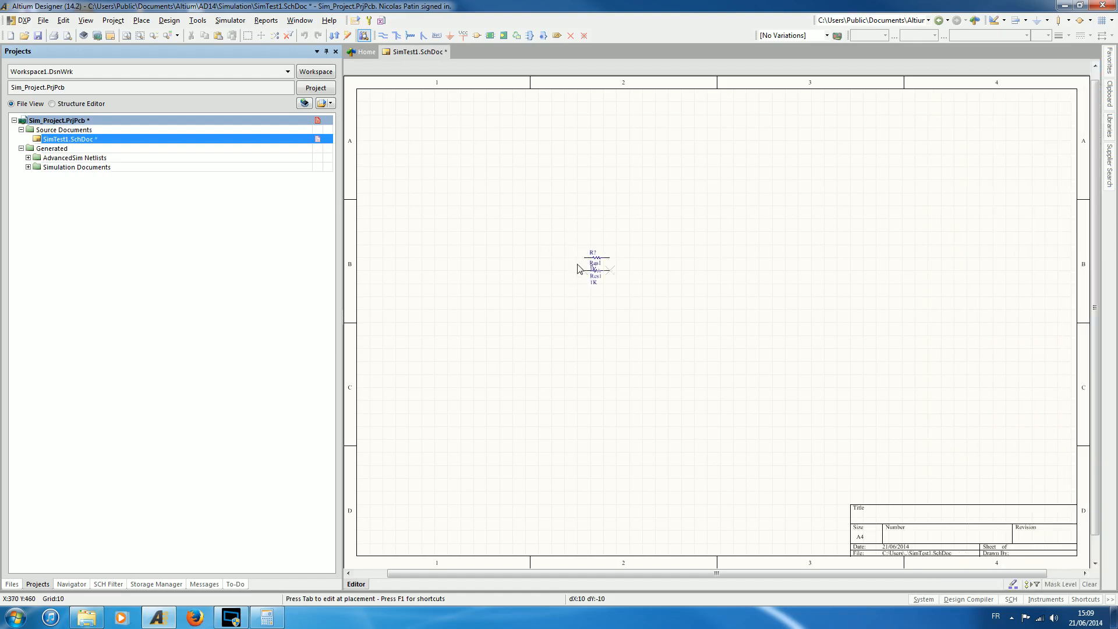
{"action": "right_click", "coordinate": [658, 304]}
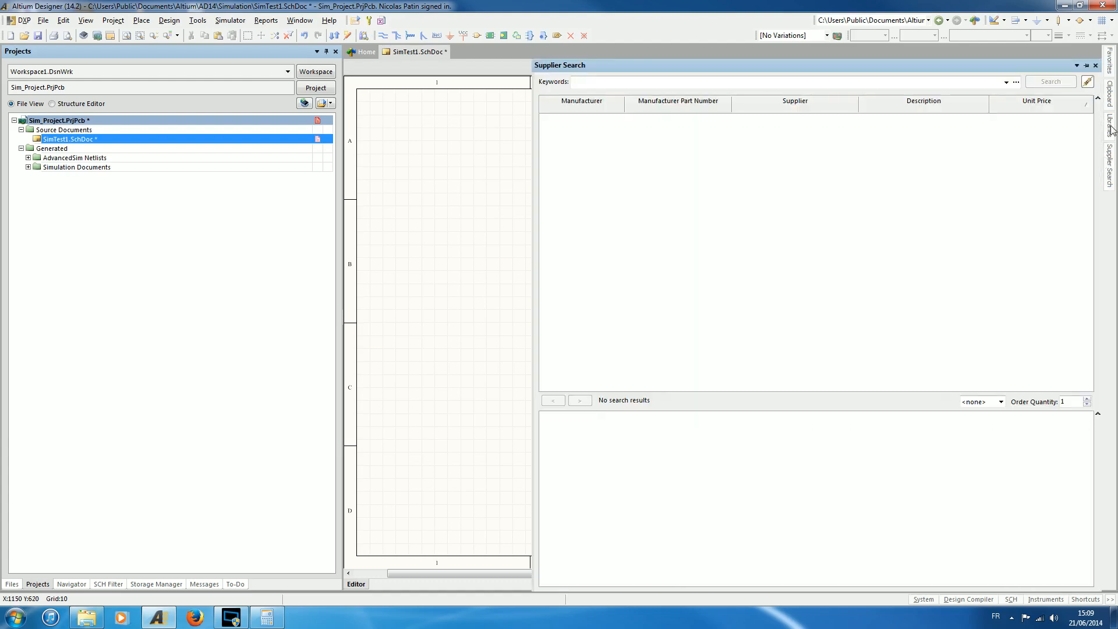
Filter the library for cap and place one Cap capacitor, rotated to vertical, below and to the right of the resistor.
{"action": "mouse_move", "coordinate": [1112, 129]}
{"action": "double_click", "coordinate": [968, 118]}
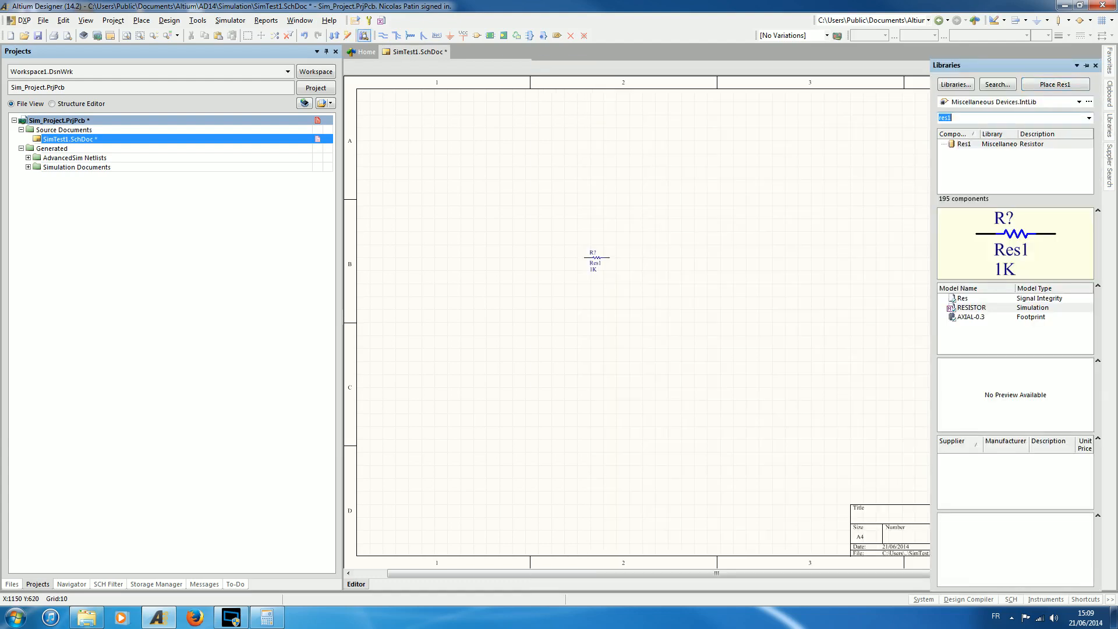
{"action": "type", "text": "cap"}
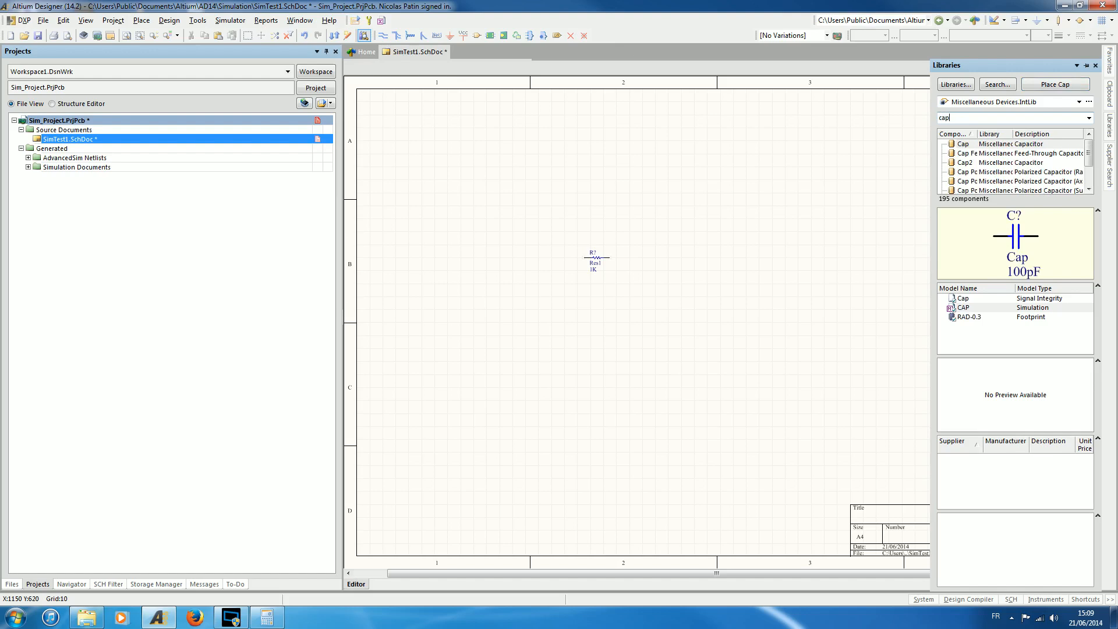
{"action": "left_click", "coordinate": [1000, 145]}
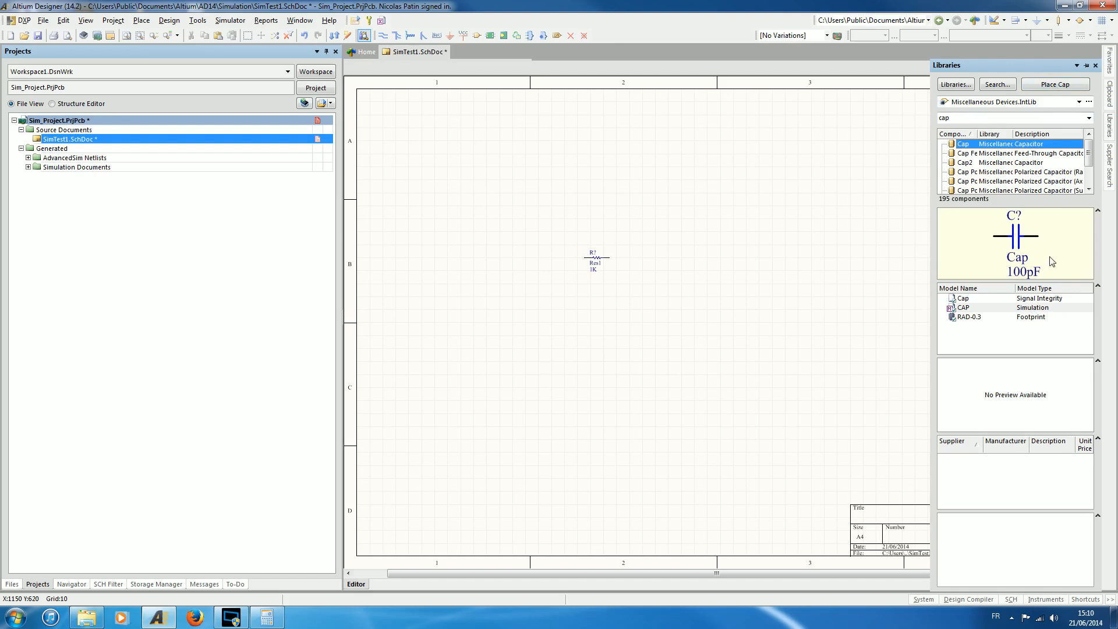
{"action": "left_click", "coordinate": [1053, 85]}
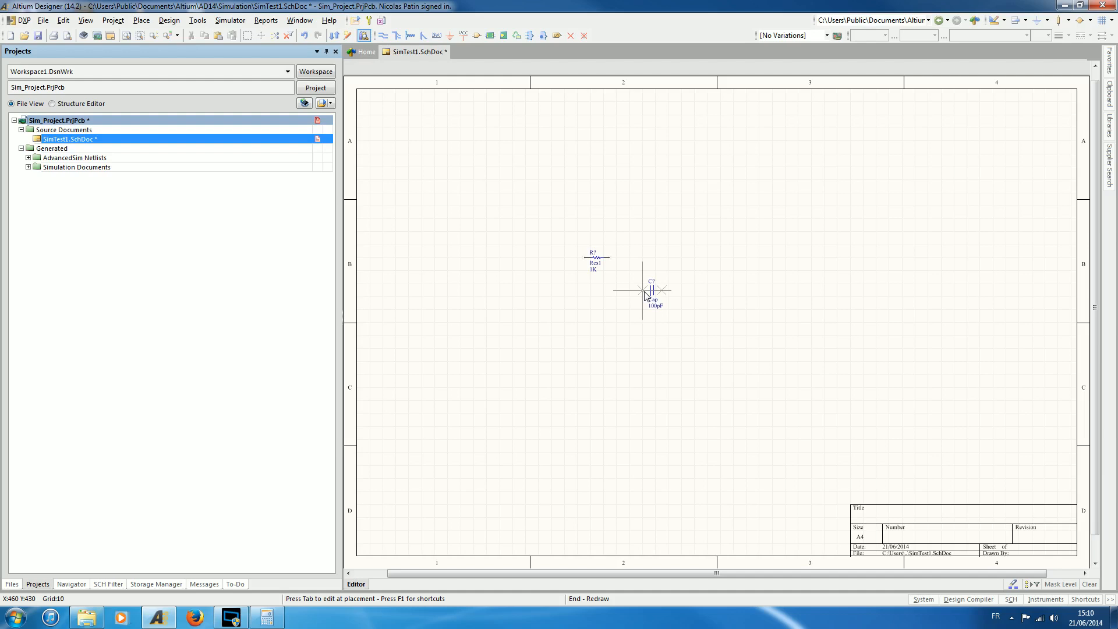
{"action": "key", "text": "space"}
{"action": "left_click", "coordinate": [629, 302]}
{"action": "right_click", "coordinate": [752, 300]}
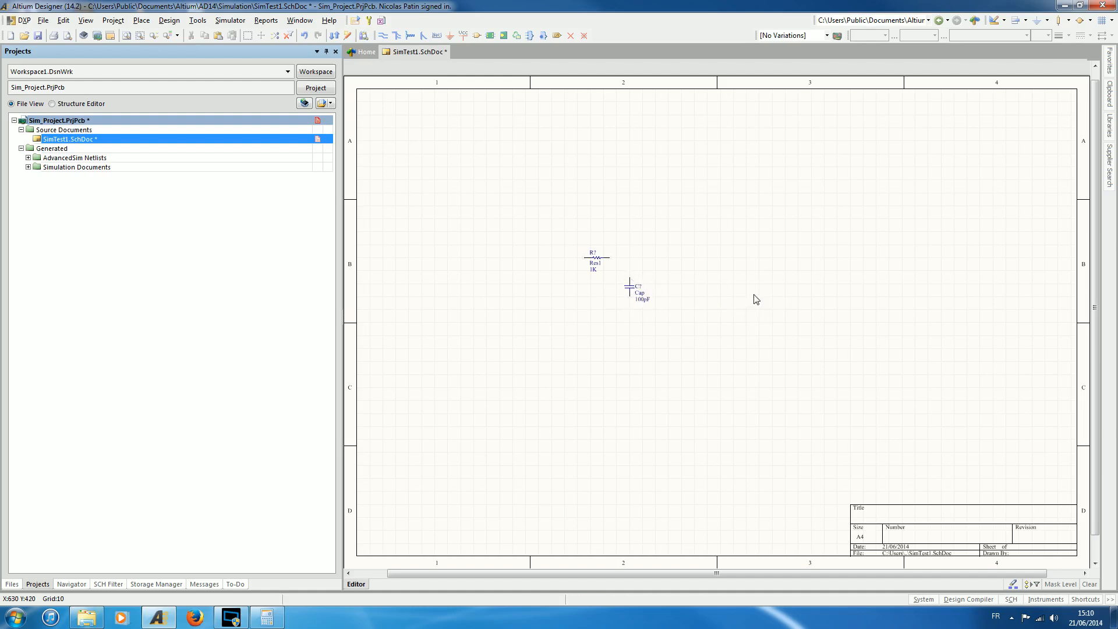
Clear the library filter and examine the models available for the 2N3904, 2N3906, ADC-8, Antenna and Battery components.
{"action": "left_click", "coordinate": [1109, 125]}
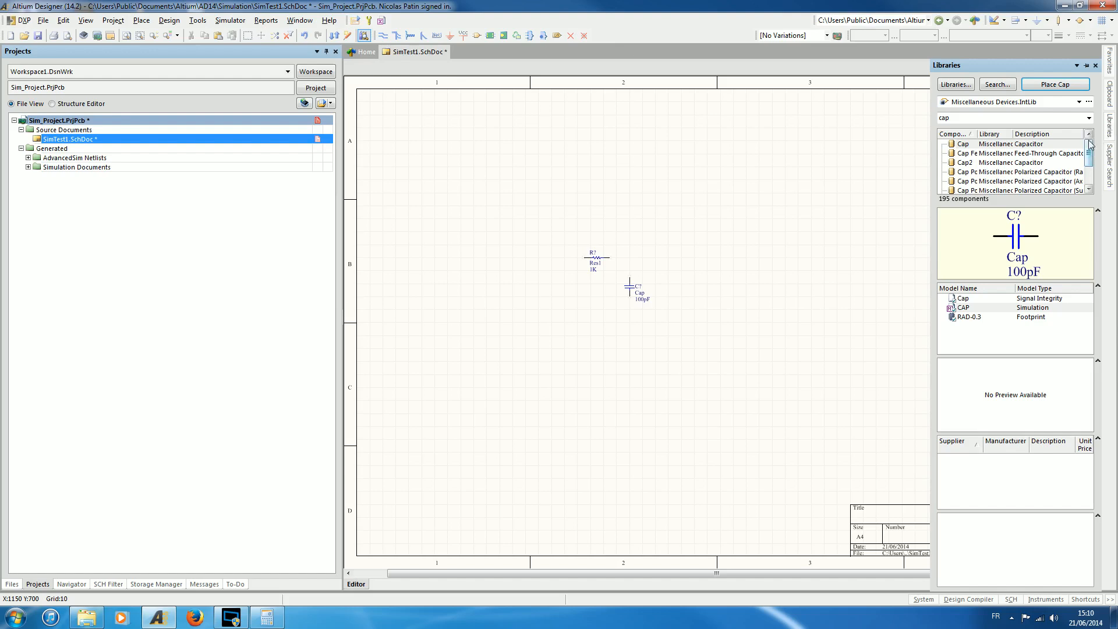
{"action": "double_click", "coordinate": [944, 117]}
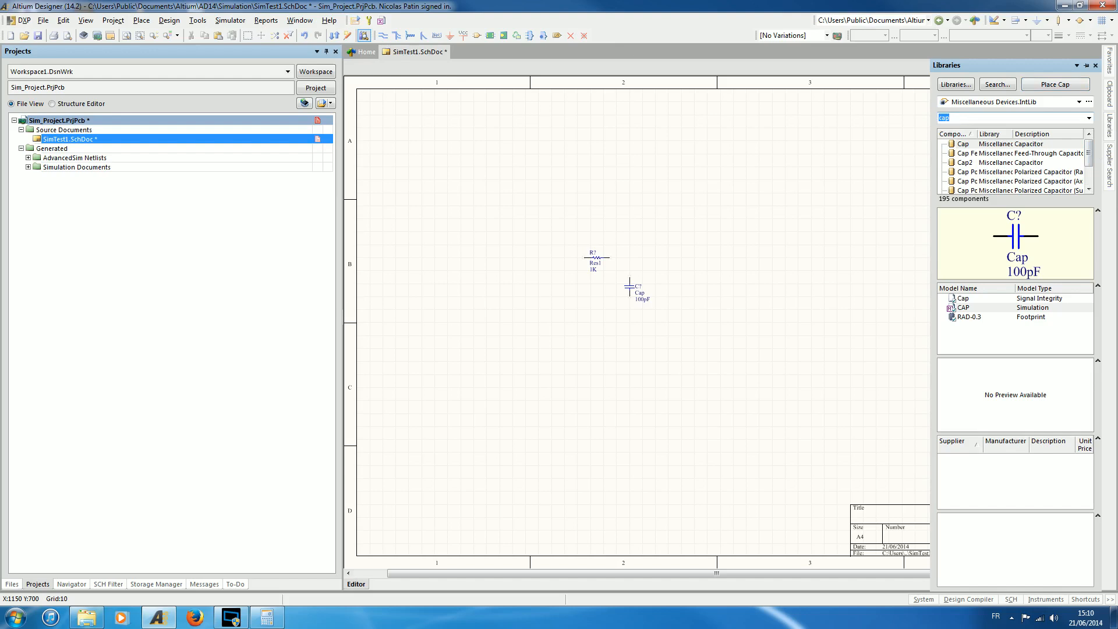
{"action": "key", "text": "BackSpace"}
{"action": "left_click", "coordinate": [966, 151]}
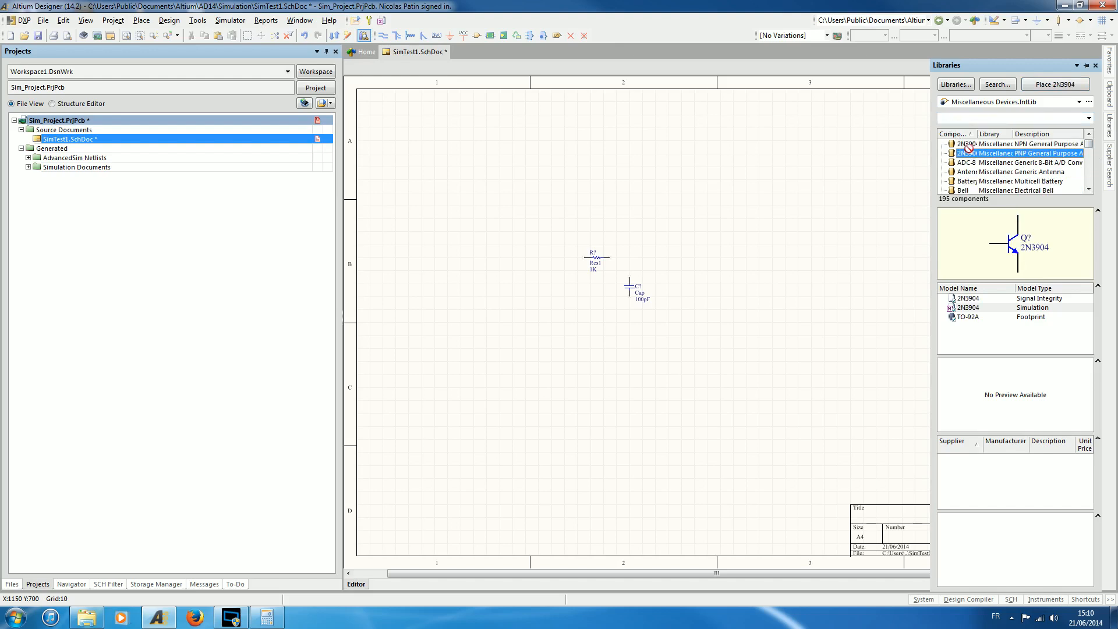
{"action": "left_click", "coordinate": [969, 144]}
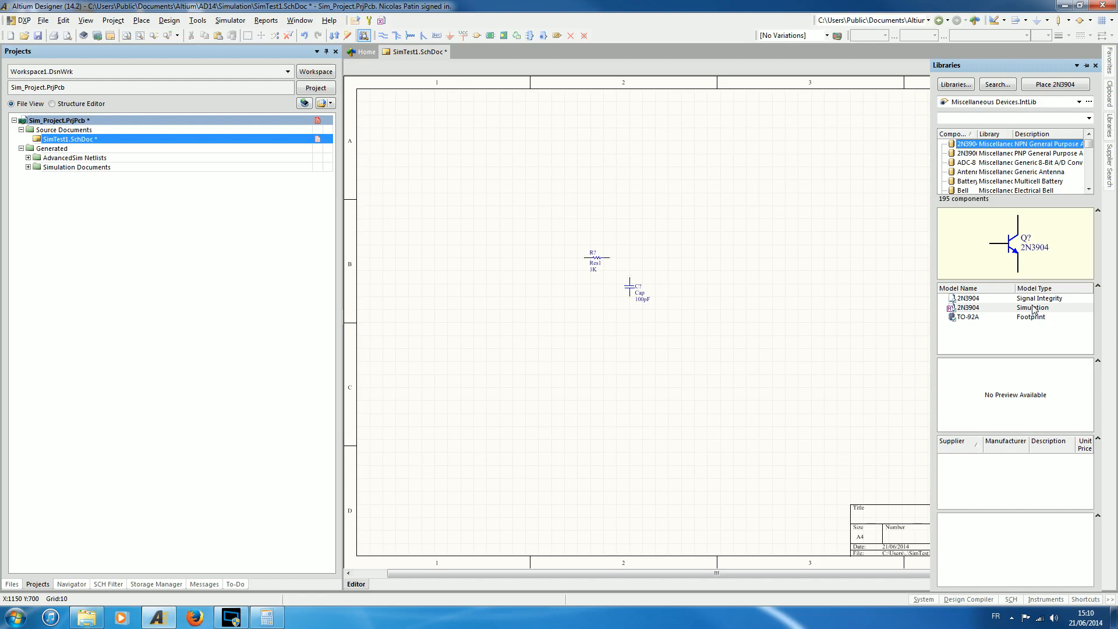
{"action": "left_click", "coordinate": [971, 155]}
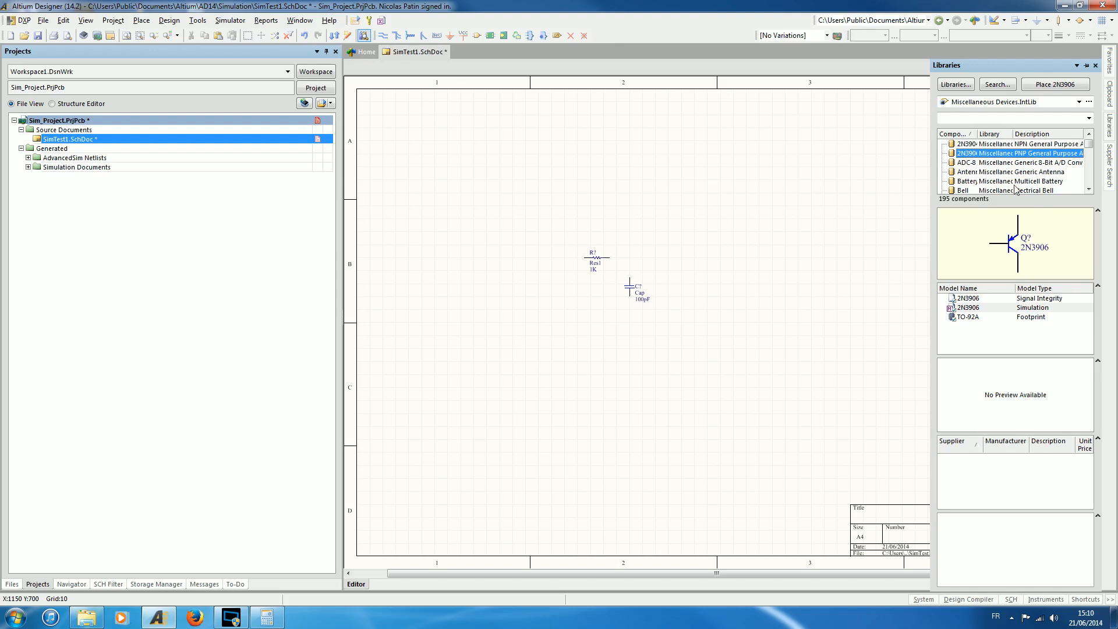
{"action": "left_click", "coordinate": [1012, 165]}
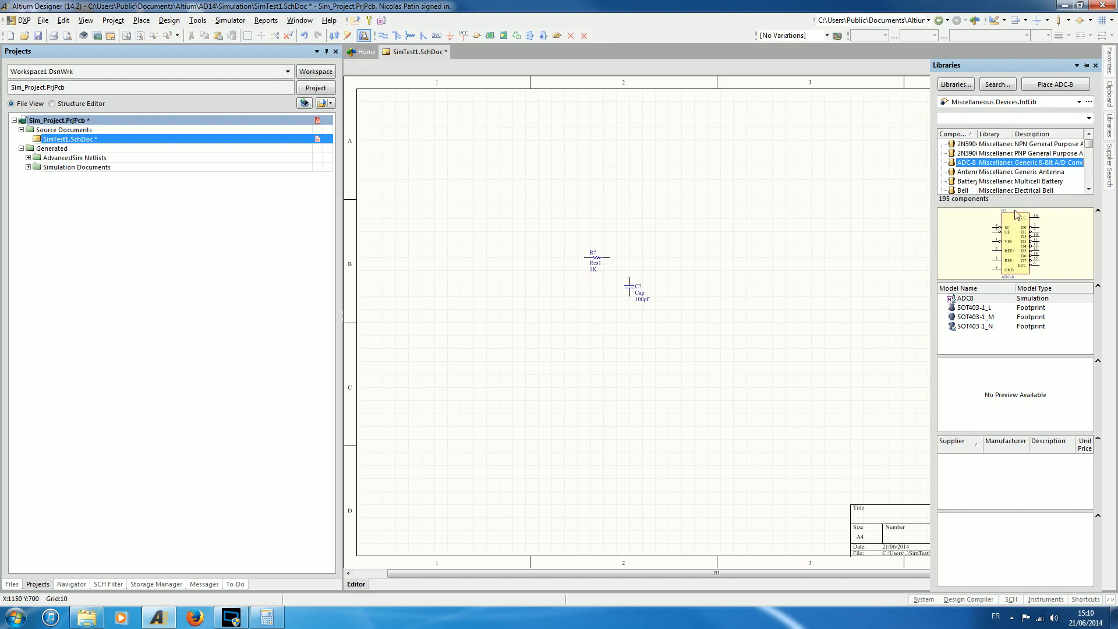
{"action": "left_click", "coordinate": [984, 308]}
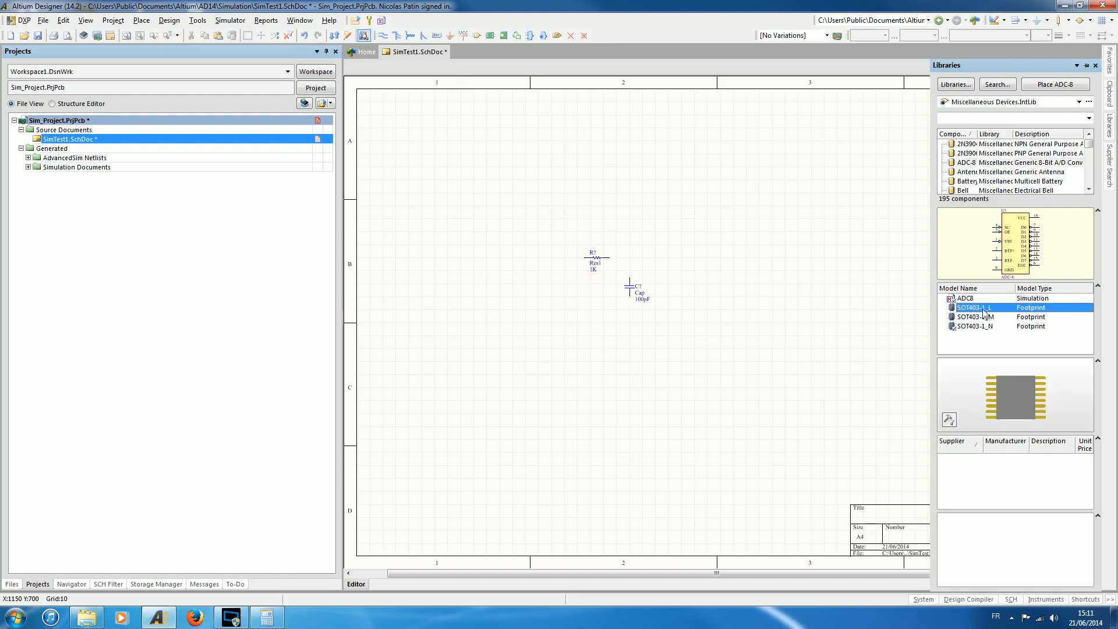
{"action": "left_click", "coordinate": [986, 317]}
{"action": "left_click", "coordinate": [985, 327]}
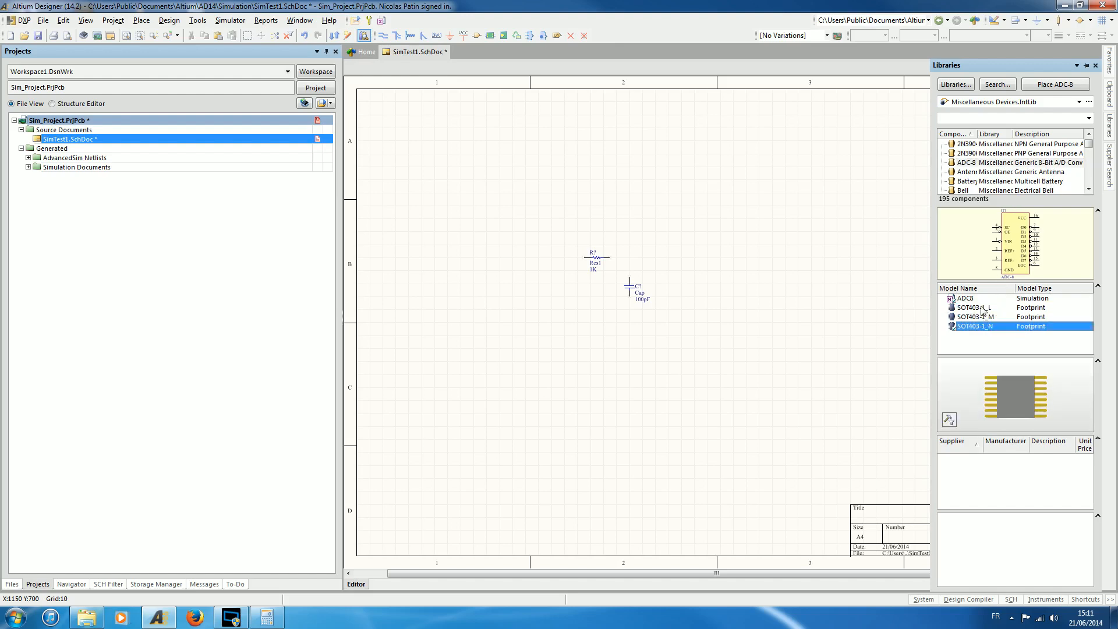
{"action": "left_click", "coordinate": [983, 308]}
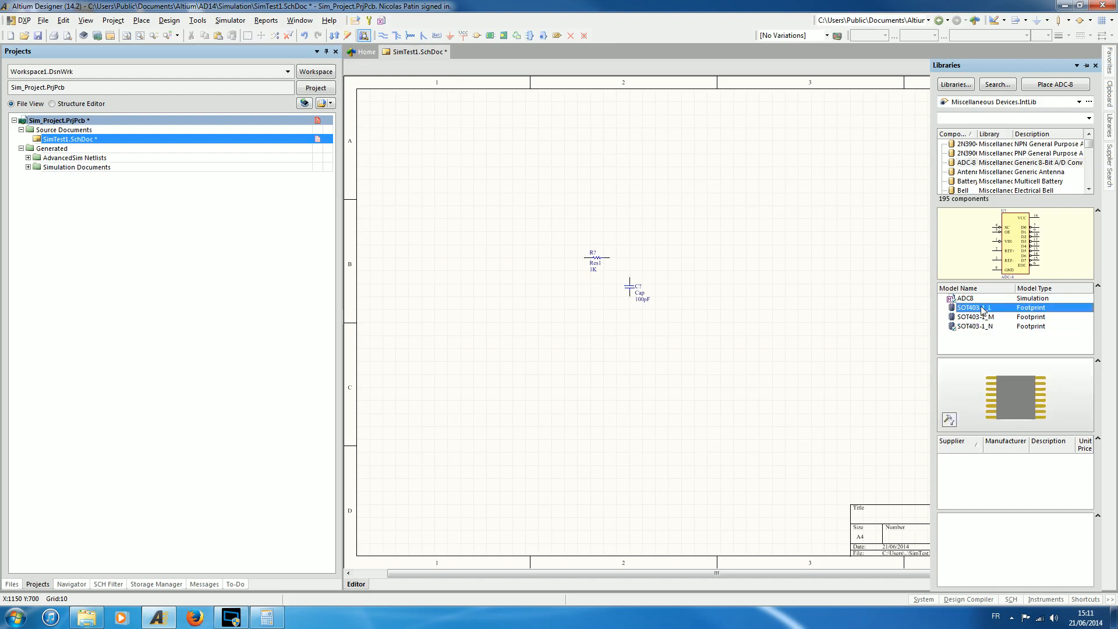
{"action": "left_click", "coordinate": [985, 173]}
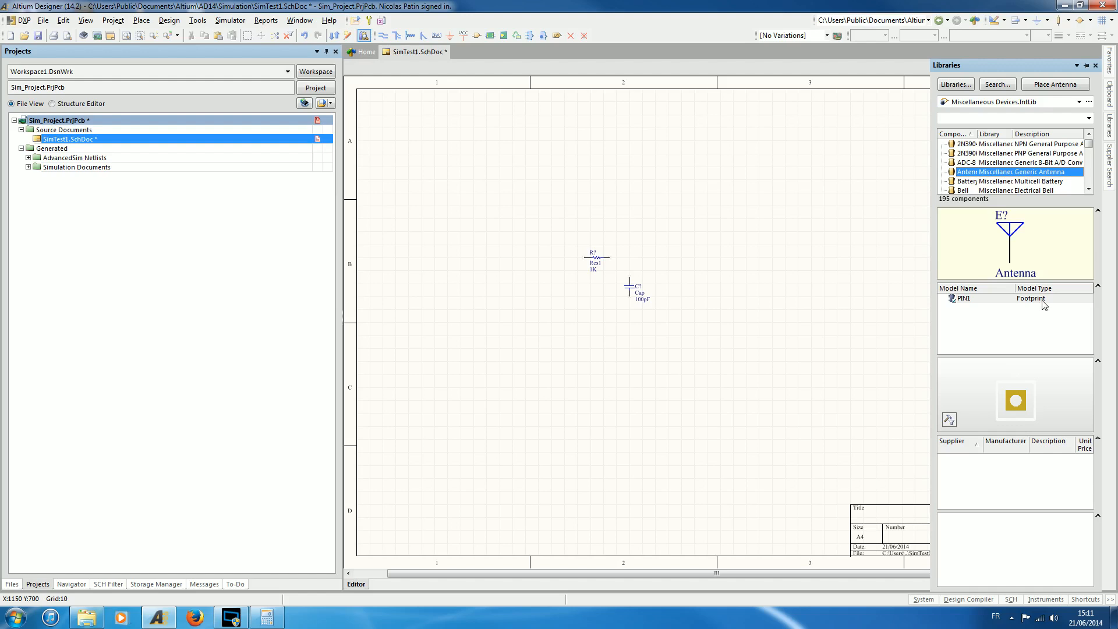
{"action": "left_click", "coordinate": [1002, 181]}
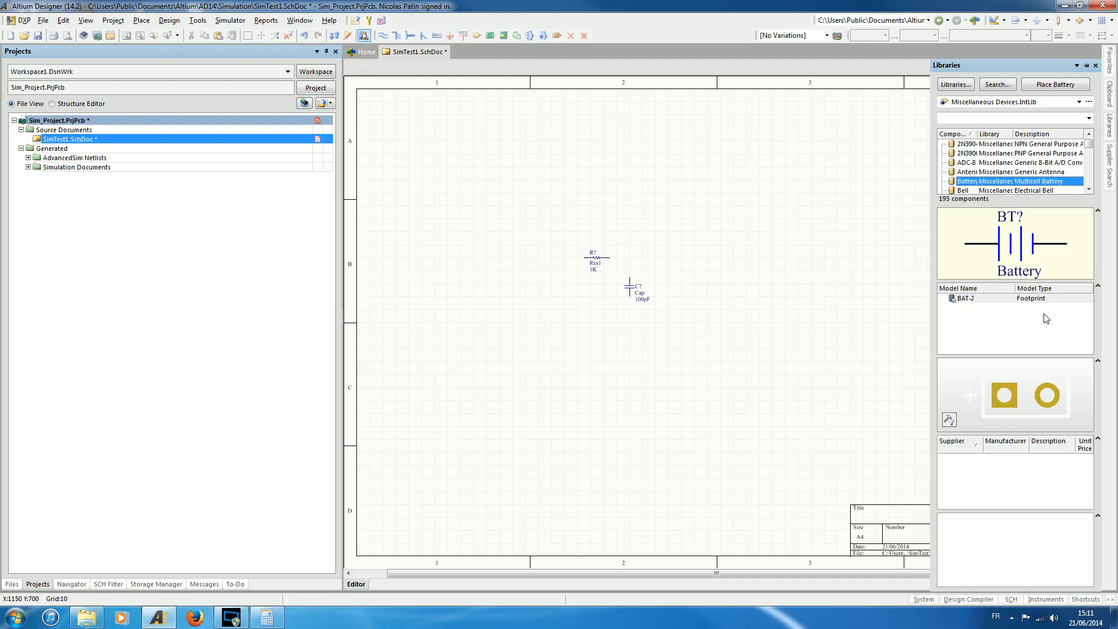
Examine the models available for the components from Bell and the diode bridges through Cap Pol2.
{"action": "left_click", "coordinate": [1001, 191]}
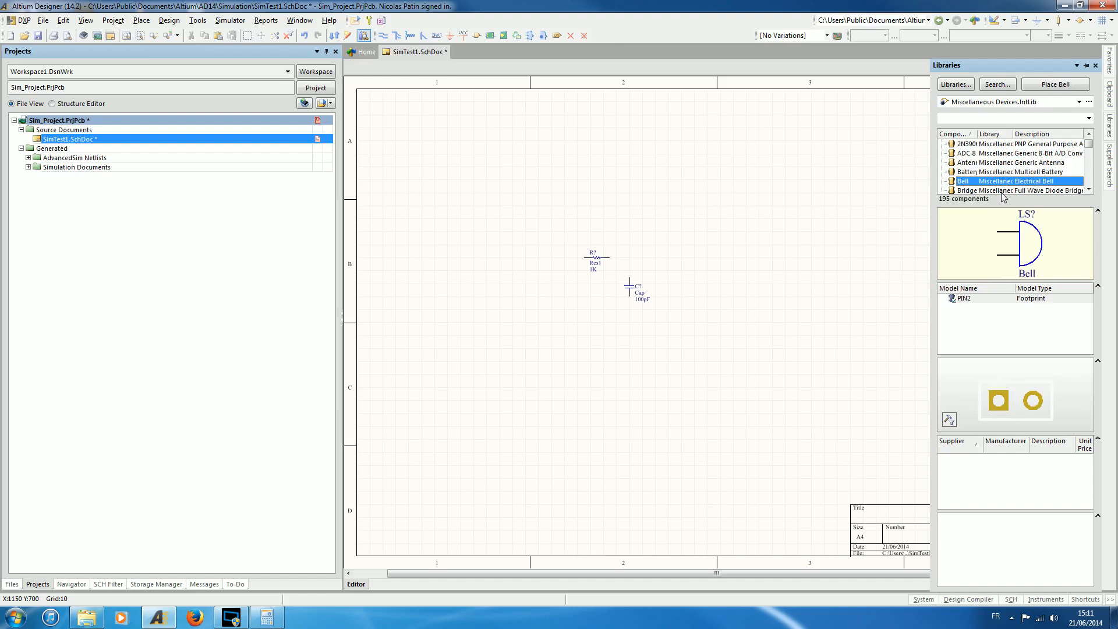
{"action": "key", "text": "Down"}
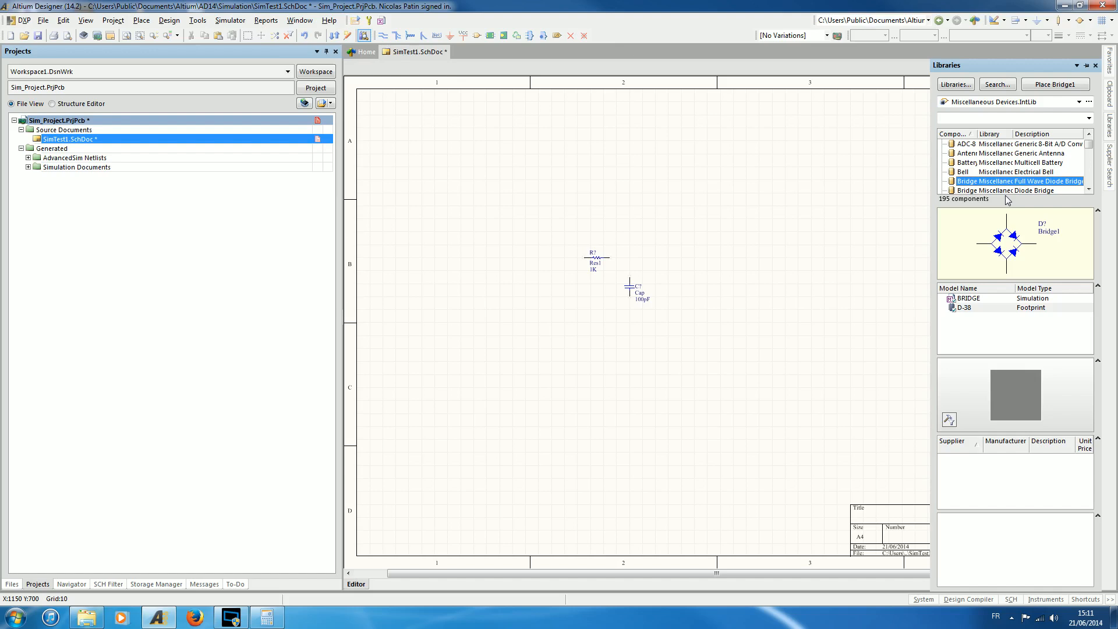
{"action": "key", "text": "Down"}
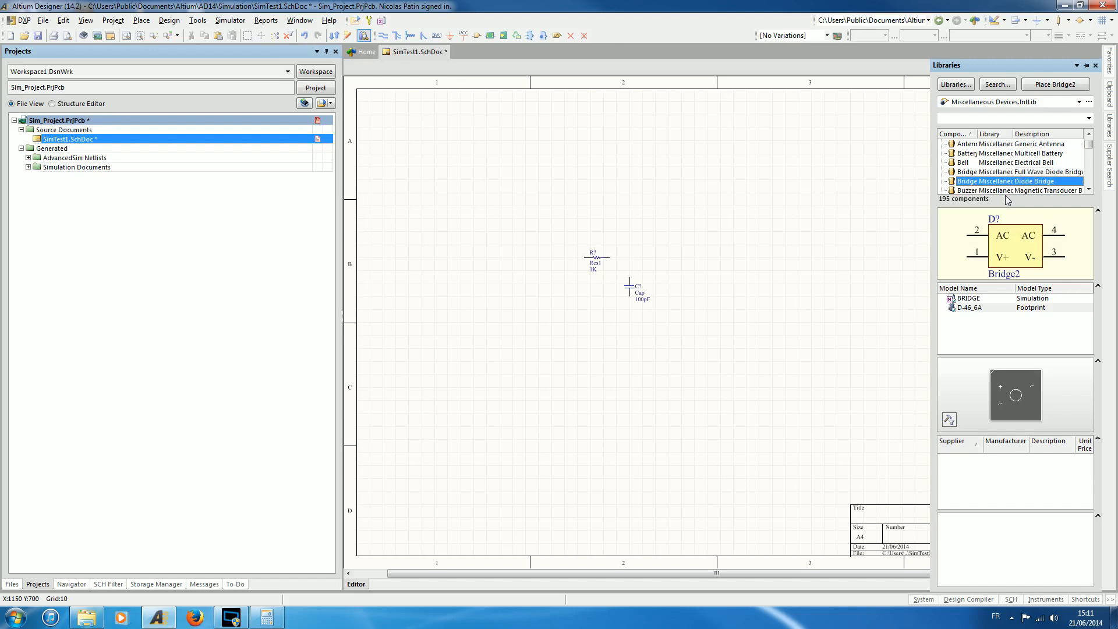
{"action": "key", "text": "Down"}
{"action": "key", "text": "Down"}
{"action": "key", "text": "Down"}
{"action": "key", "text": "Down"}
{"action": "key", "text": "Down"}
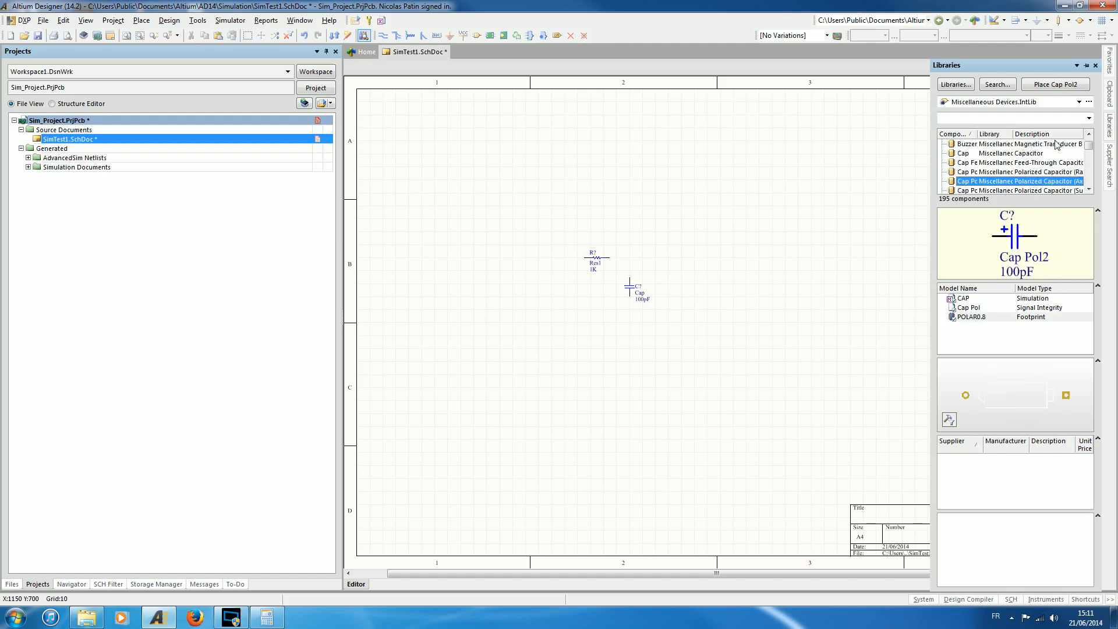
Switch the component library from Miscellaneous Devices.IntLib to Simulation Sources.IntLib.
{"action": "left_click", "coordinate": [1079, 102]}
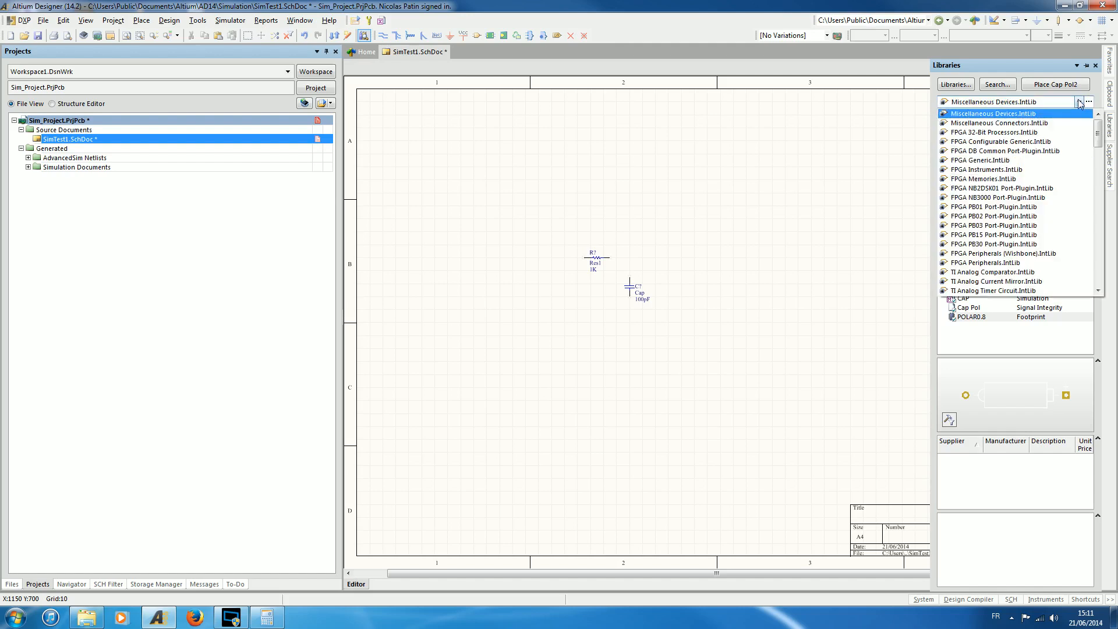
{"action": "left_click_drag", "start_coordinate": [1098, 131], "coordinate": [1114, 317]}
{"action": "left_click", "coordinate": [1114, 316]}
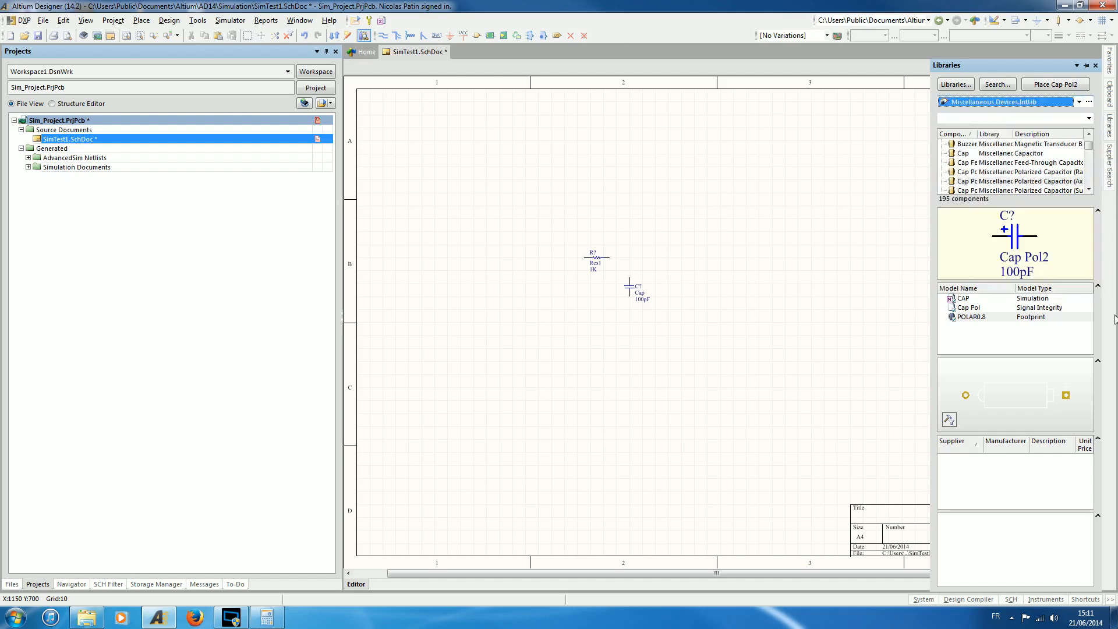
{"action": "left_click", "coordinate": [1079, 102]}
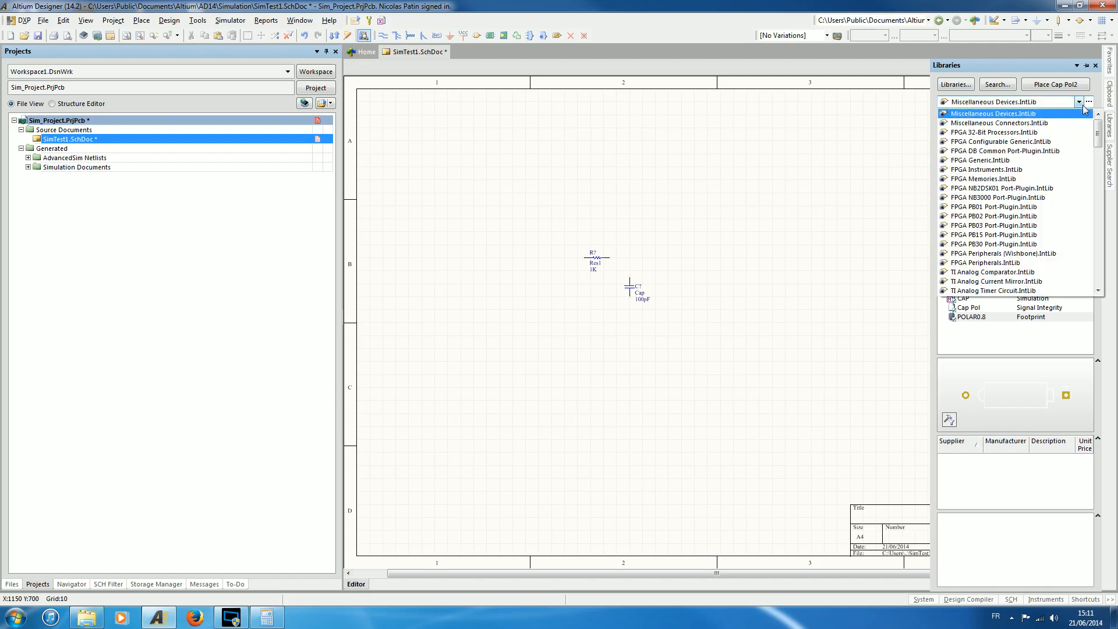
{"action": "left_click", "coordinate": [1096, 244]}
{"action": "left_click", "coordinate": [1096, 243]}
{"action": "left_click", "coordinate": [1096, 243]}
{"action": "left_click", "coordinate": [1097, 243]}
{"action": "left_click", "coordinate": [1098, 267]}
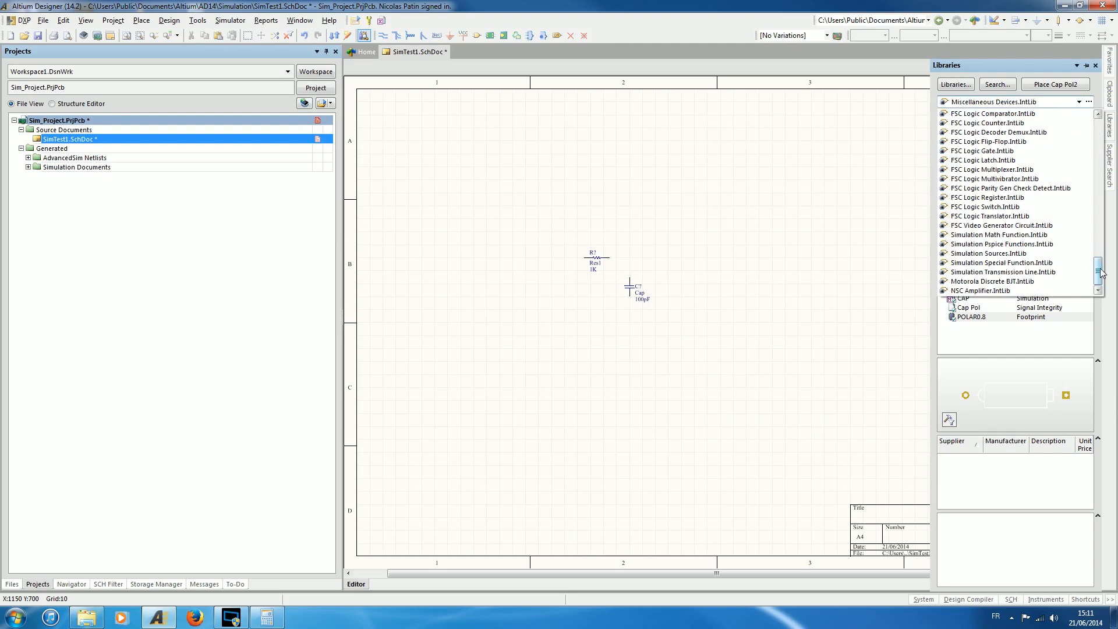
{"action": "left_click", "coordinate": [1004, 254]}
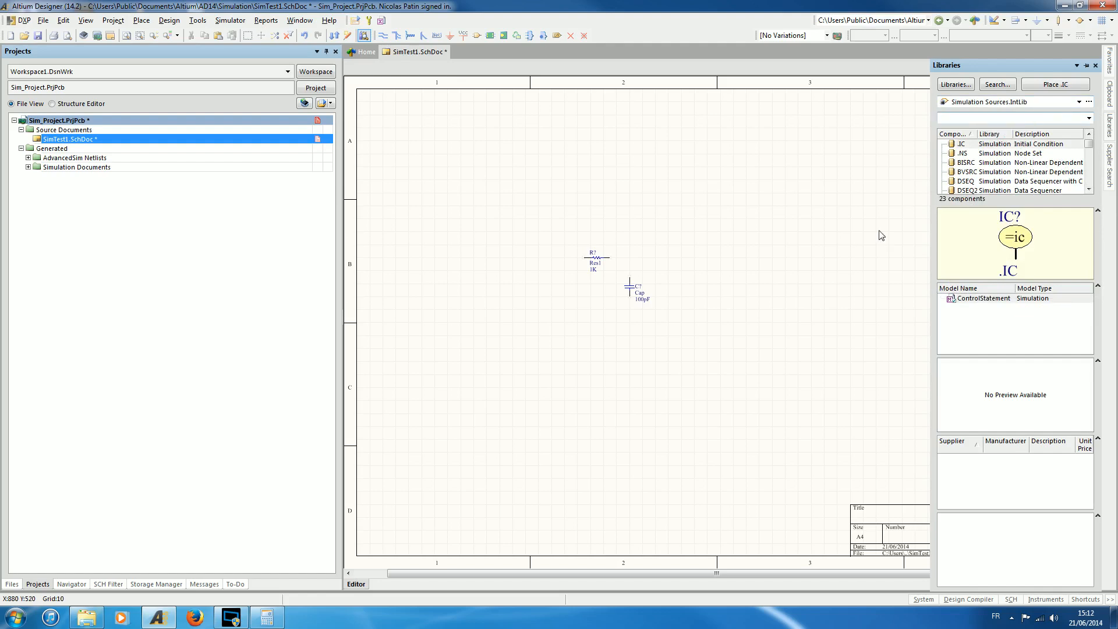
Browse the simulation source components from .NS to VSRC2 and examine their symbols and simulation models.
{"action": "left_click", "coordinate": [978, 155]}
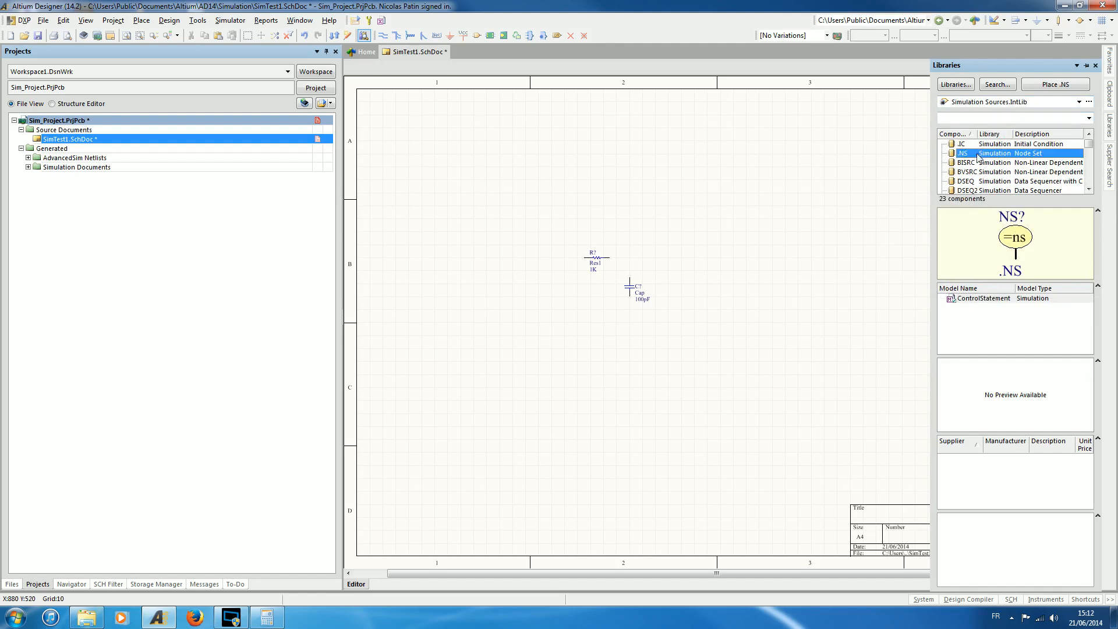
{"action": "key", "text": "Down"}
{"action": "key", "text": "Down"}
{"action": "key", "text": "Down"}
{"action": "key", "text": "Down"}
{"action": "key", "text": "Down"}
{"action": "key", "text": "Down"}
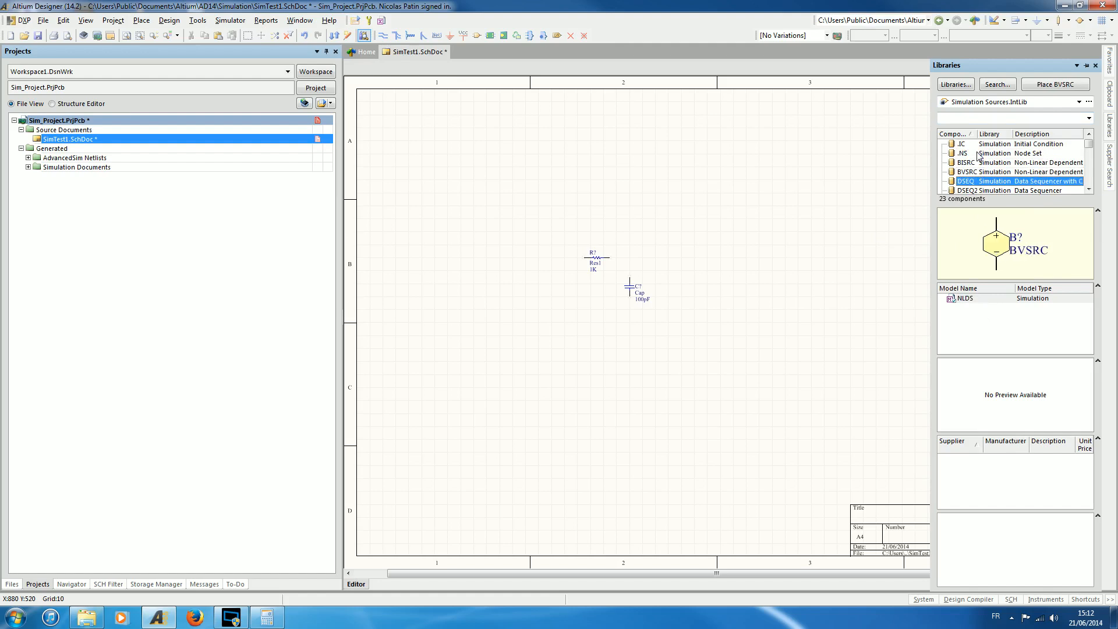
{"action": "key", "text": "Down"}
{"action": "key", "text": "Down"}
{"action": "key", "text": "Down"}
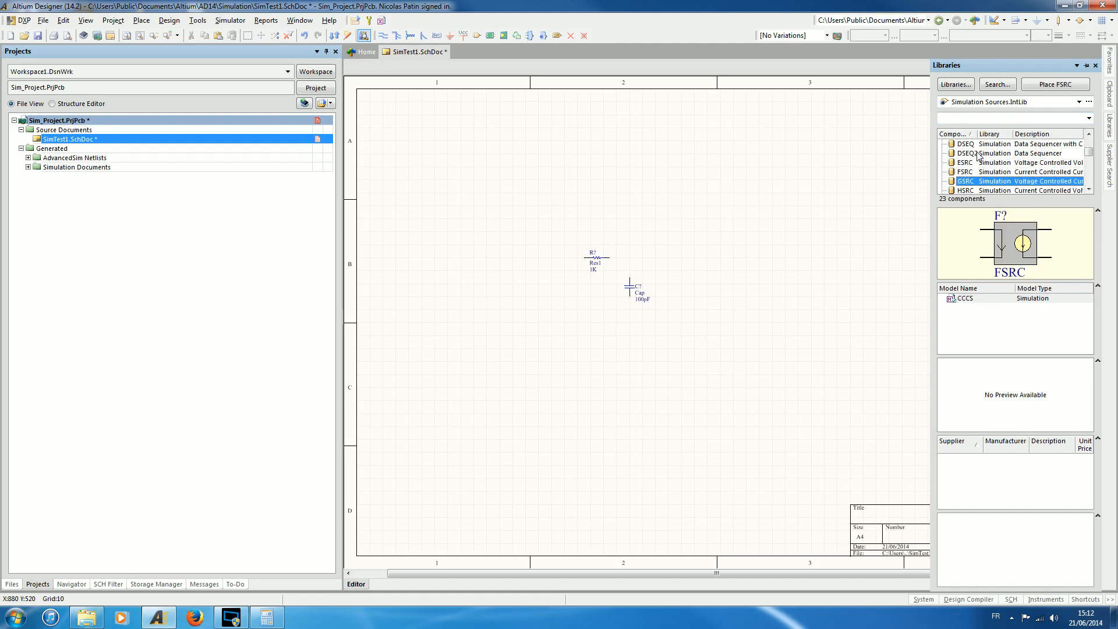
{"action": "key", "text": "Down"}
{"action": "key", "text": "Down"}
{"action": "key", "text": "Down"}
{"action": "key", "text": "Down"}
{"action": "key", "text": "Down"}
{"action": "key", "text": "Down"}
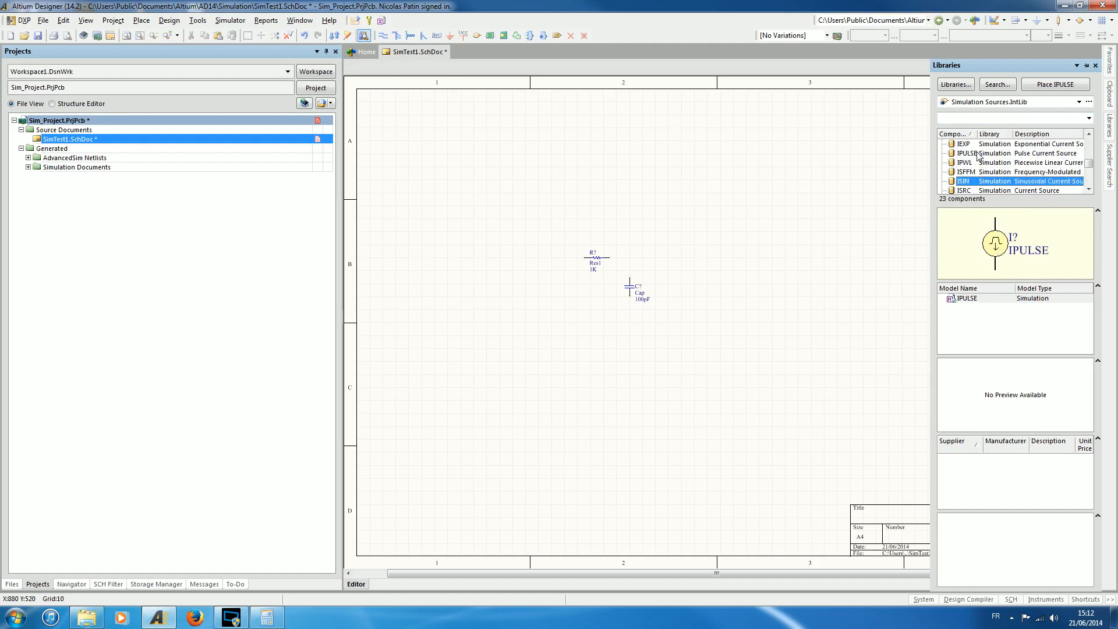
{"action": "key", "text": "Down"}
{"action": "key", "text": "Down"}
{"action": "key", "text": "Down"}
{"action": "key", "text": "Down"}
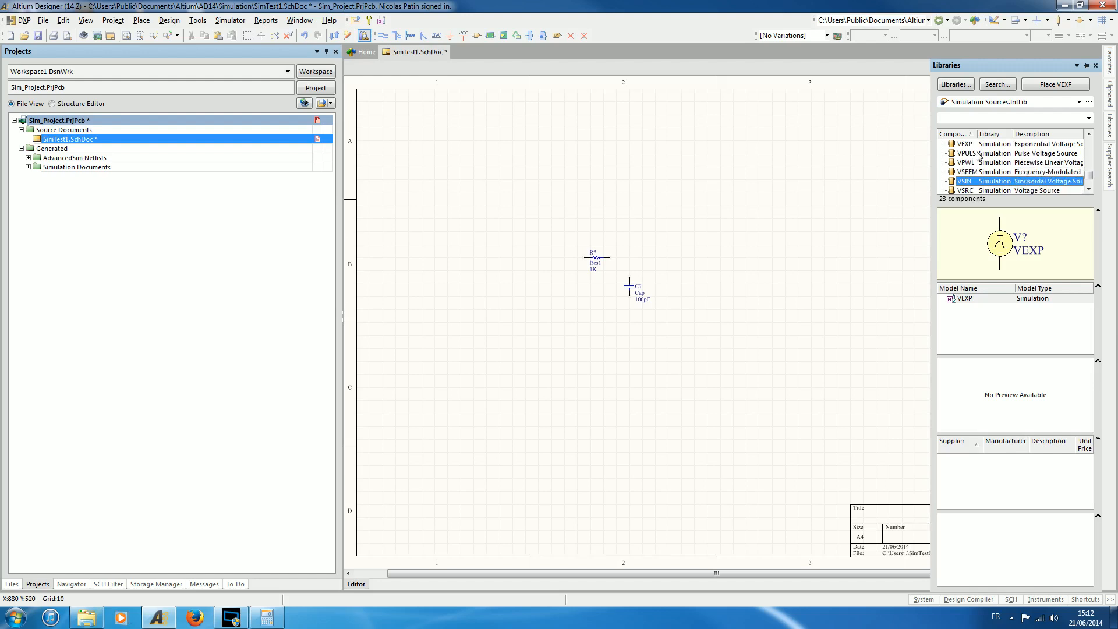
{"action": "key", "text": "Down"}
{"action": "key", "text": "Down"}
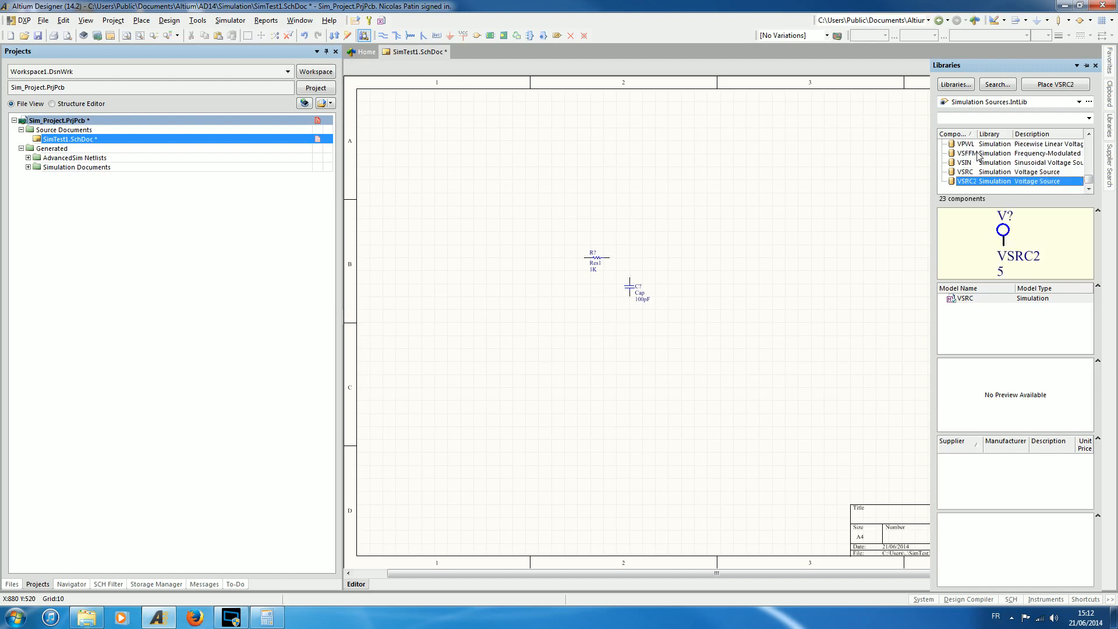
Place one VSRC voltage source below and to the left of the resistor, level with the capacitor.
{"action": "key", "text": "Up"}
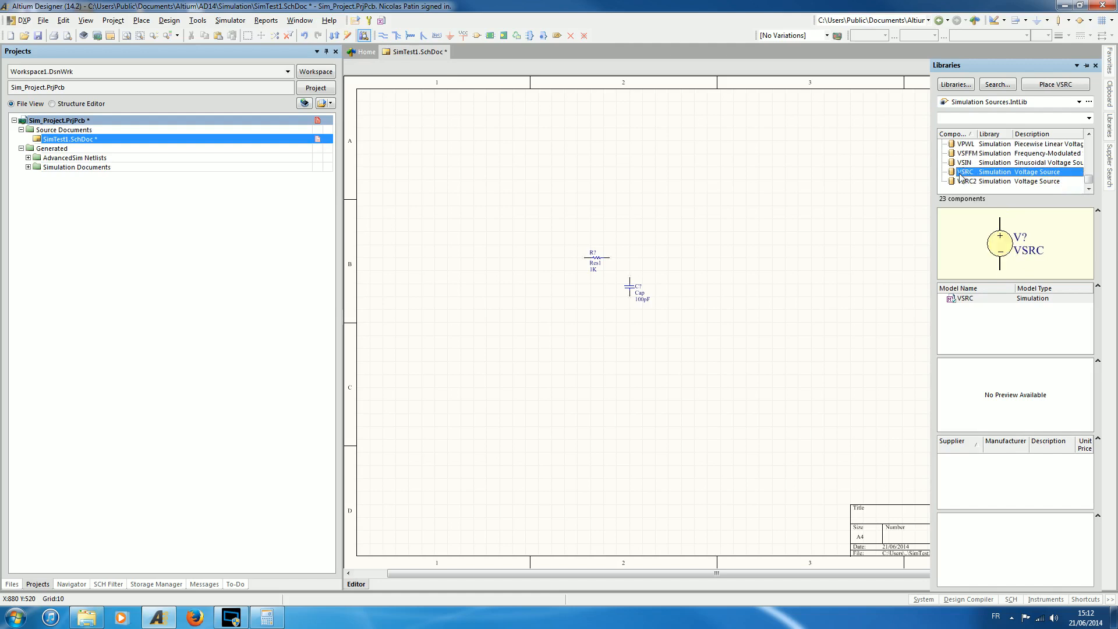
{"action": "left_click", "coordinate": [1046, 85]}
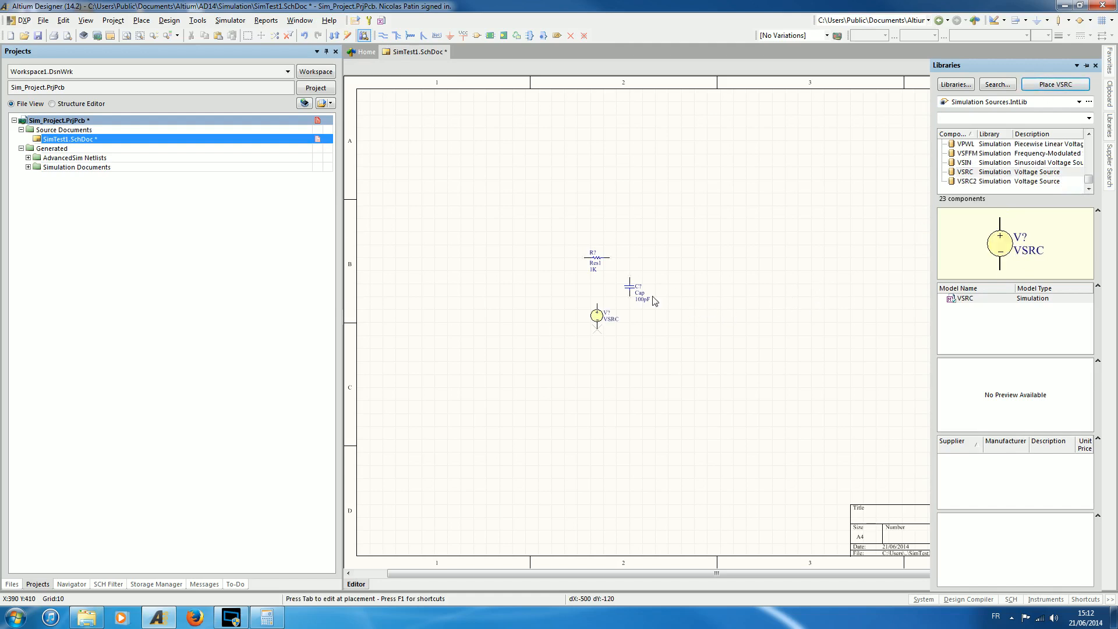
{"action": "left_click", "coordinate": [558, 279]}
{"action": "right_click", "coordinate": [735, 316]}
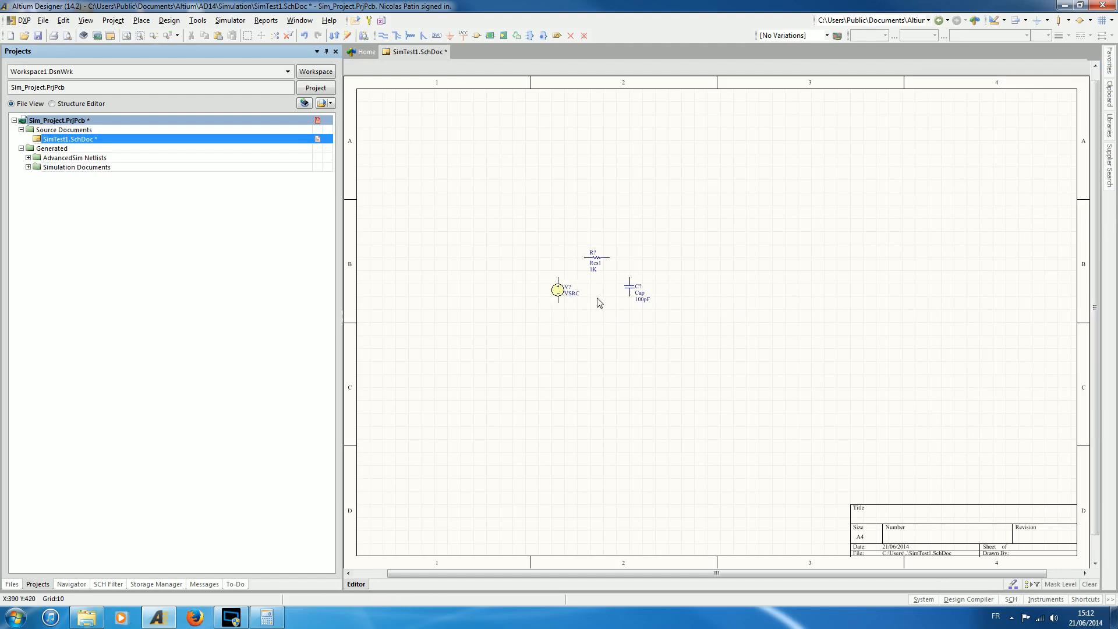
Wire the voltage source's positive pin to the resistor's left end and the resistor's right end to the capacitor's upper pin.
{"action": "scroll", "coordinate": [599, 301], "scroll_direction": "up", "scroll_amount": 2, "text": "ctrl"}
{"action": "scroll", "coordinate": [598, 302], "scroll_direction": "up", "scroll_amount": 4, "text": "ctrl"}
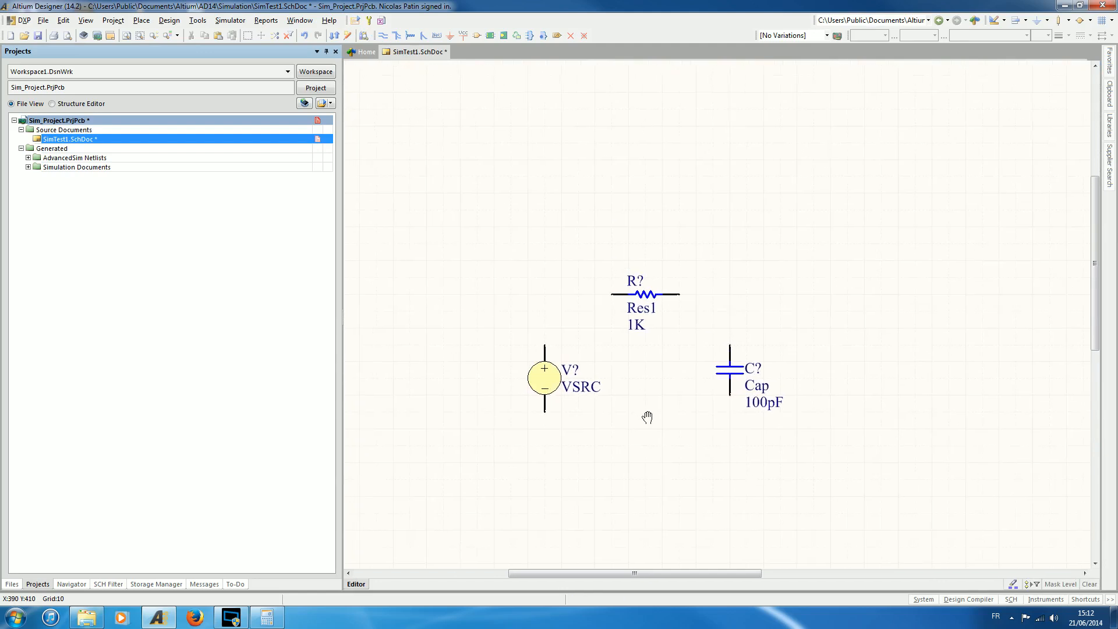
{"action": "left_click", "coordinate": [382, 39]}
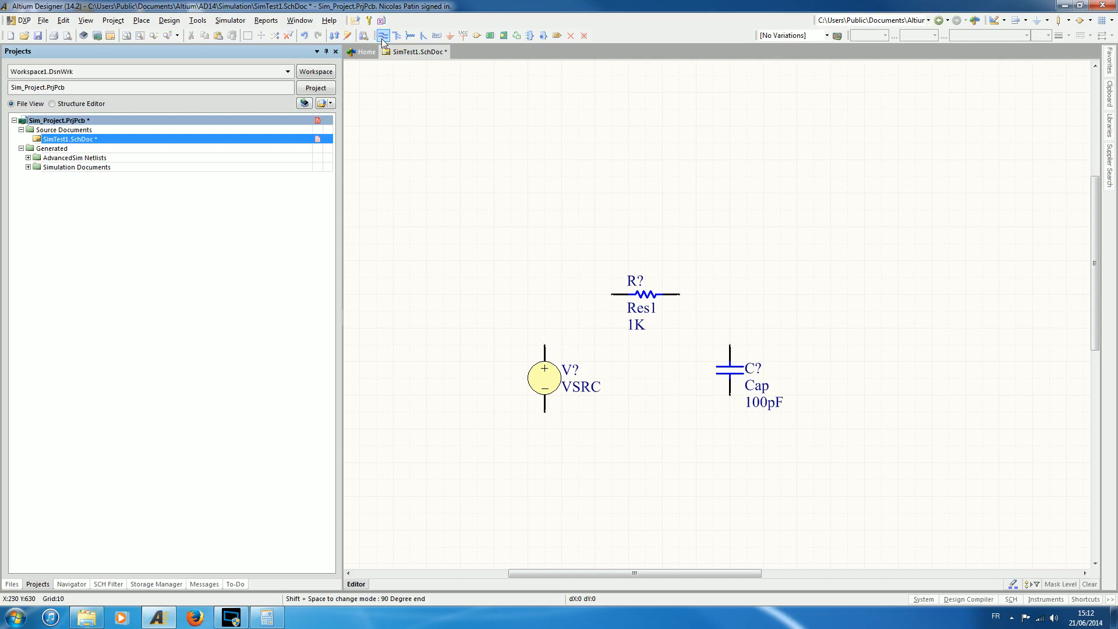
{"action": "left_click", "coordinate": [544, 347]}
{"action": "left_click", "coordinate": [546, 296]}
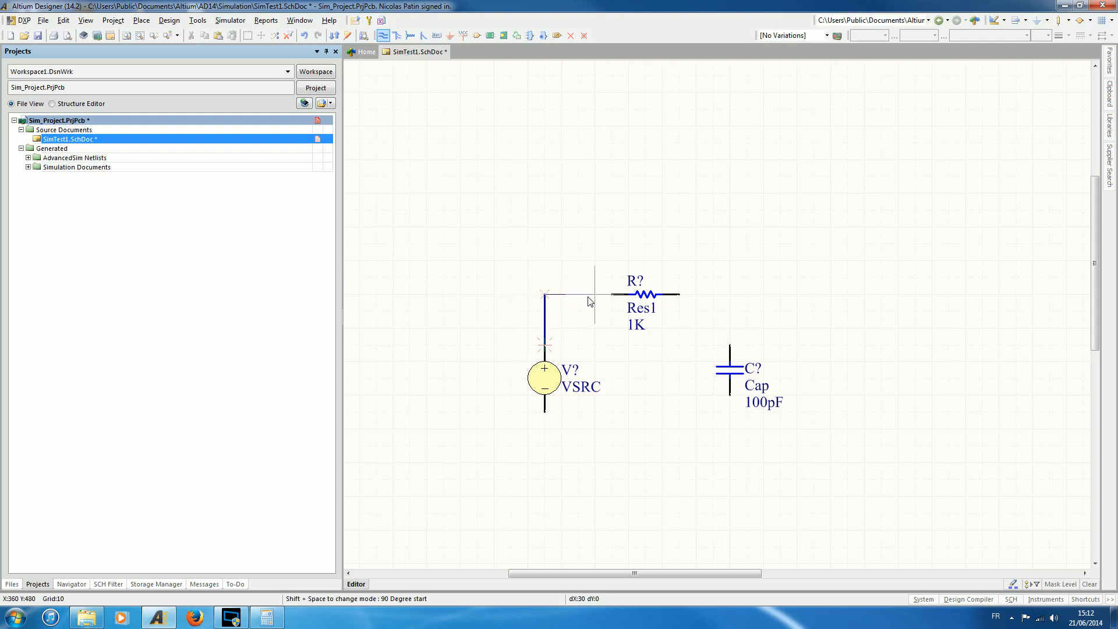
{"action": "left_click", "coordinate": [612, 294]}
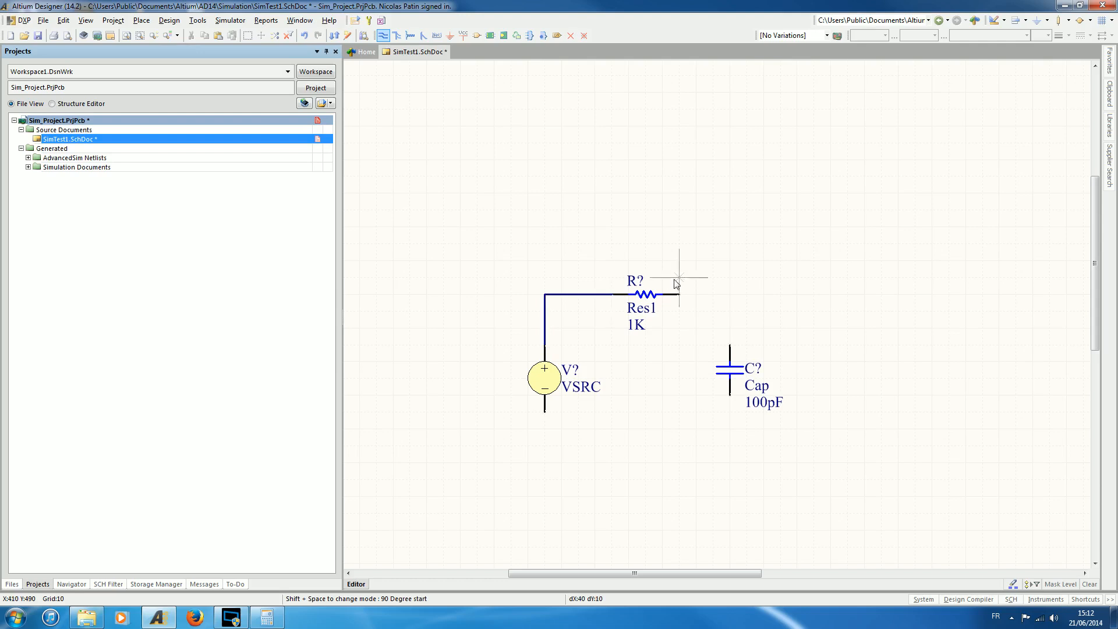
{"action": "left_click", "coordinate": [680, 295]}
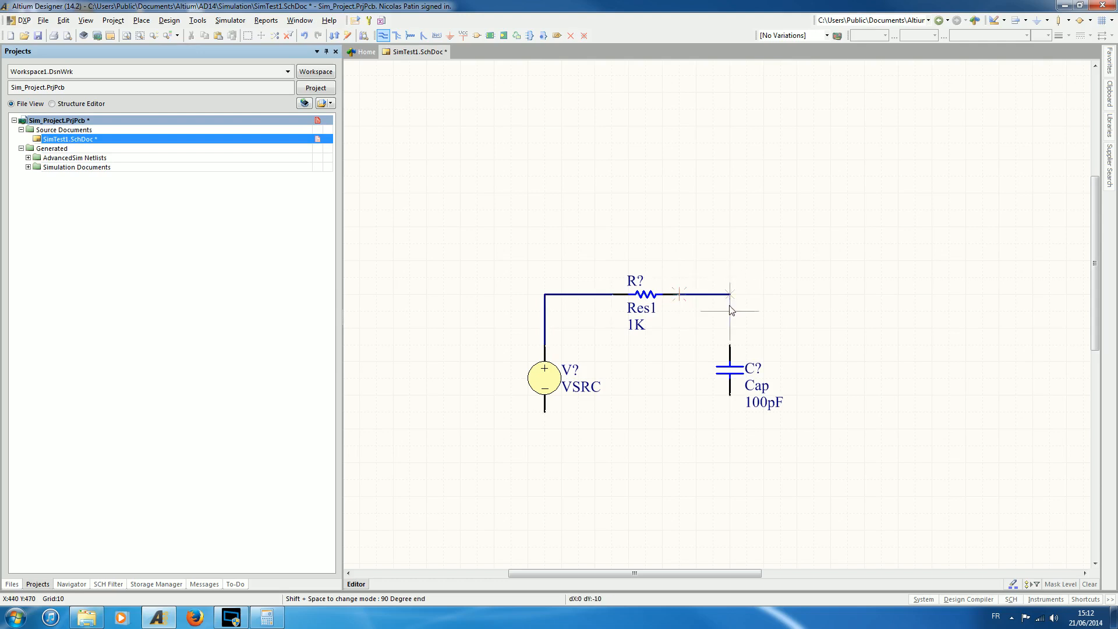
{"action": "left_click", "coordinate": [730, 347]}
Wire the capacitor's lower pin along the bottom of the circuit back to the voltage source's negative pin.
{"action": "left_click", "coordinate": [729, 397]}
{"action": "left_click", "coordinate": [730, 446]}
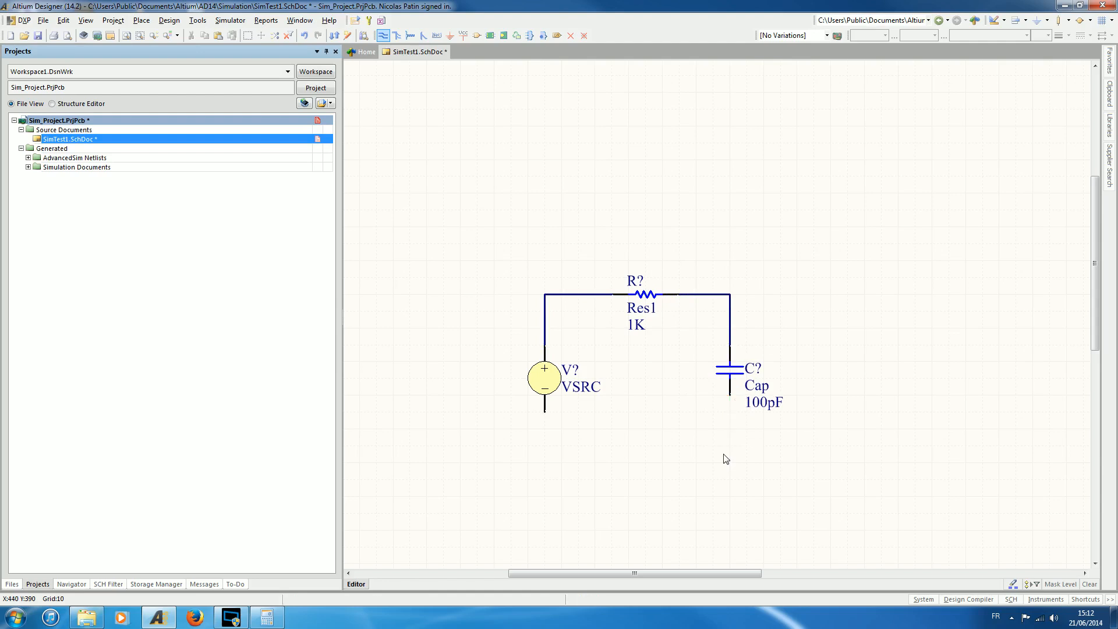
{"action": "left_click", "coordinate": [545, 445]}
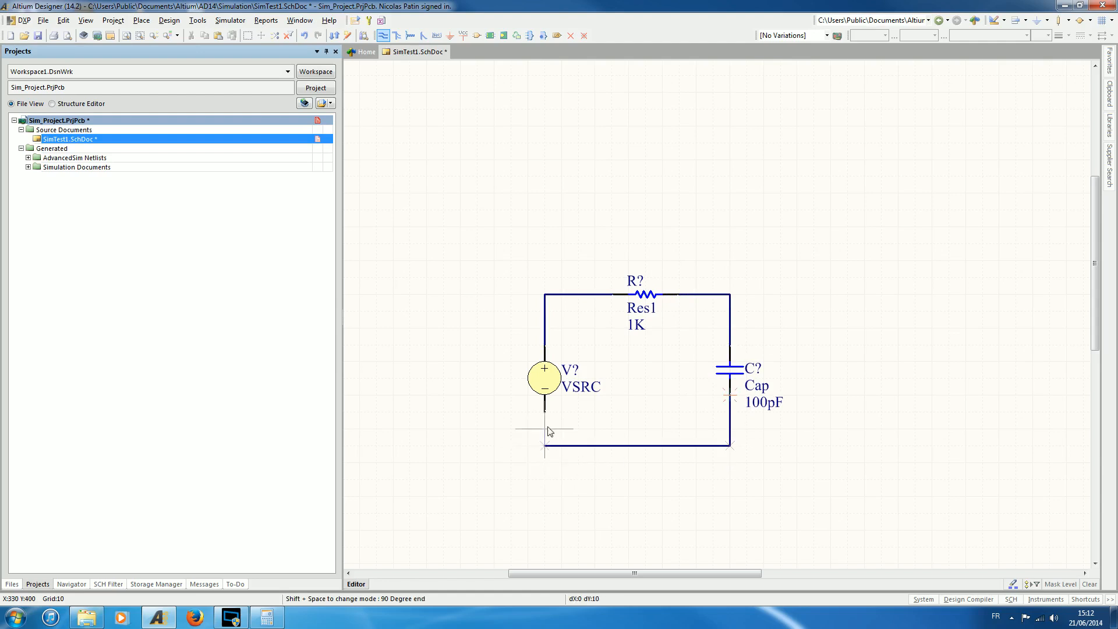
{"action": "left_click", "coordinate": [544, 411]}
{"action": "right_click", "coordinate": [822, 314]}
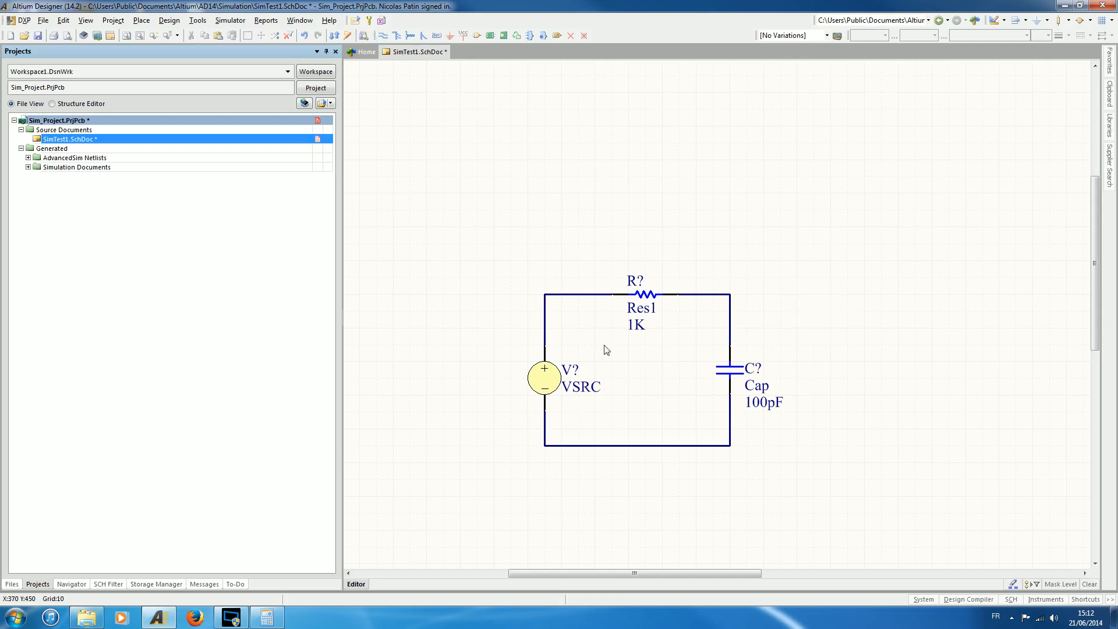
Set the resistor's value to 10k.
{"action": "right_click_drag", "start_coordinate": [843, 294], "coordinate": [919, 231]}
{"action": "scroll", "coordinate": [726, 331], "scroll_direction": "up", "scroll_amount": 4, "text": "ctrl"}
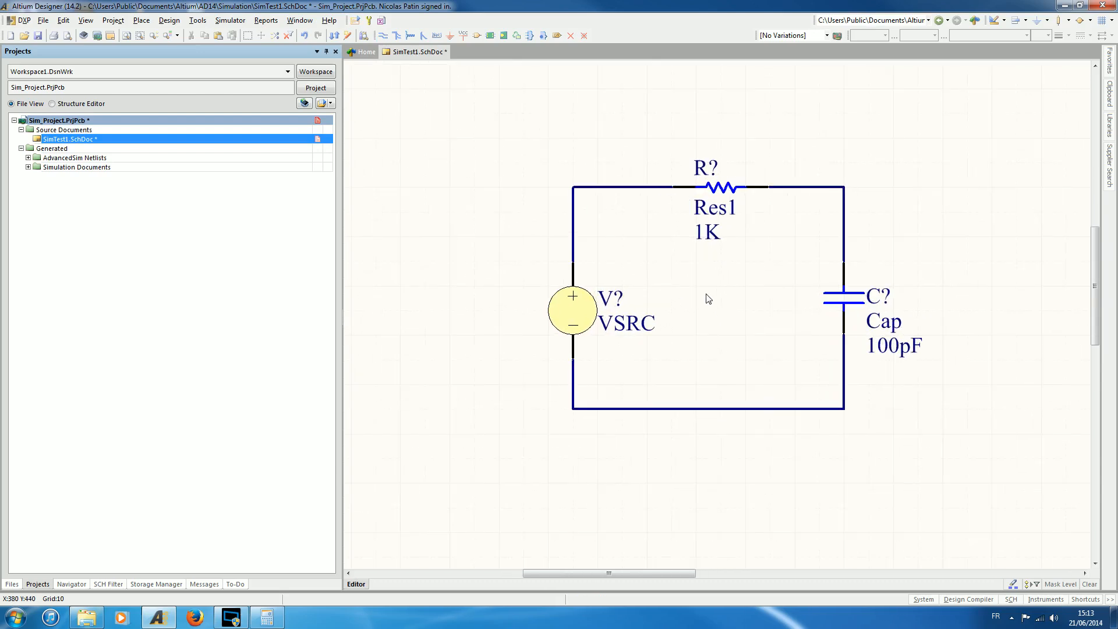
{"action": "right_click_drag", "start_coordinate": [710, 301], "coordinate": [703, 317]}
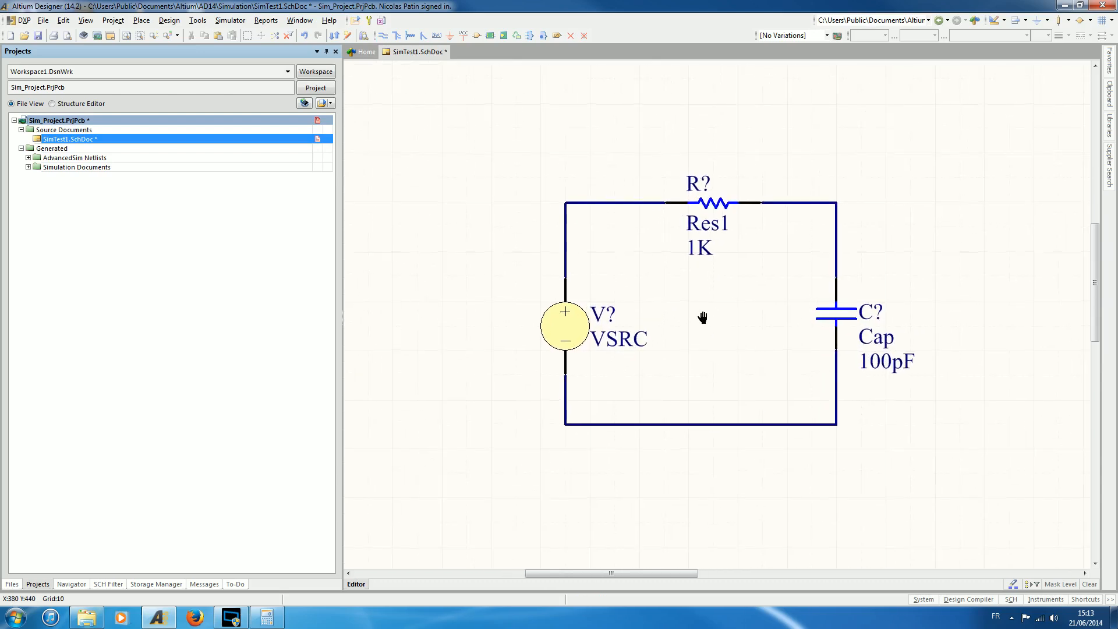
{"action": "double_click", "coordinate": [701, 248]}
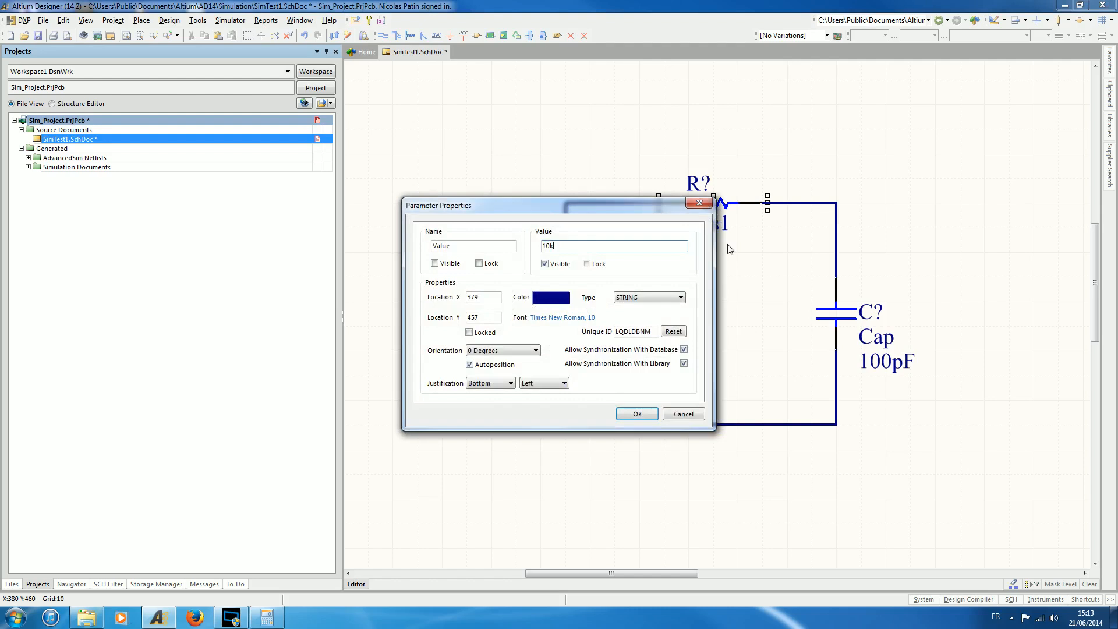
{"action": "key", "text": "Return"}
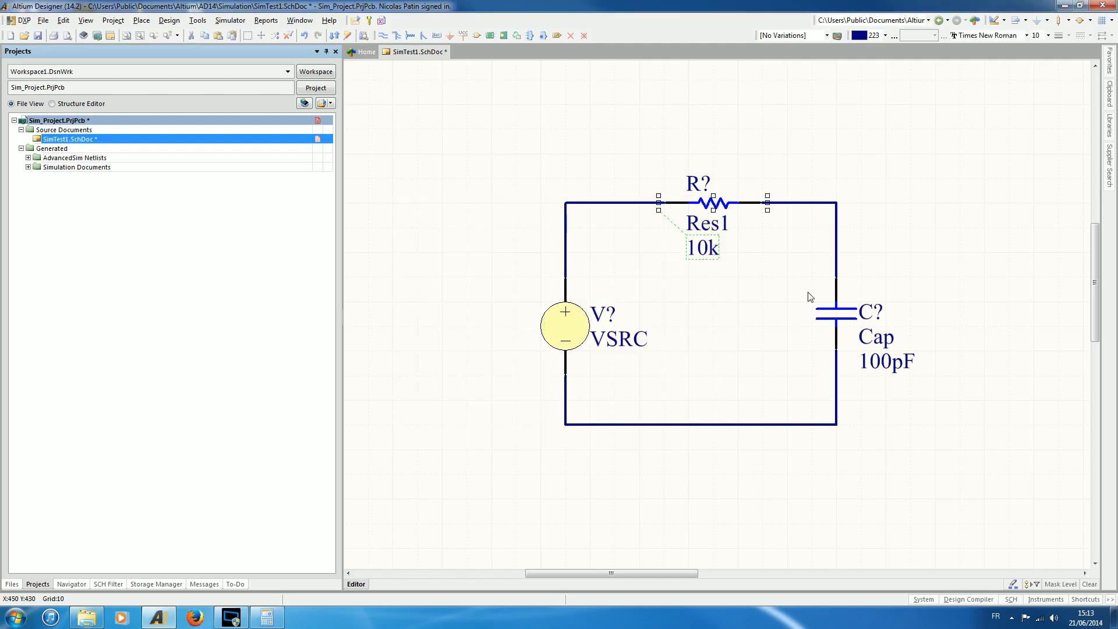
Set the capacitor's value to 10nF and deselect it.
{"action": "double_click", "coordinate": [882, 363]}
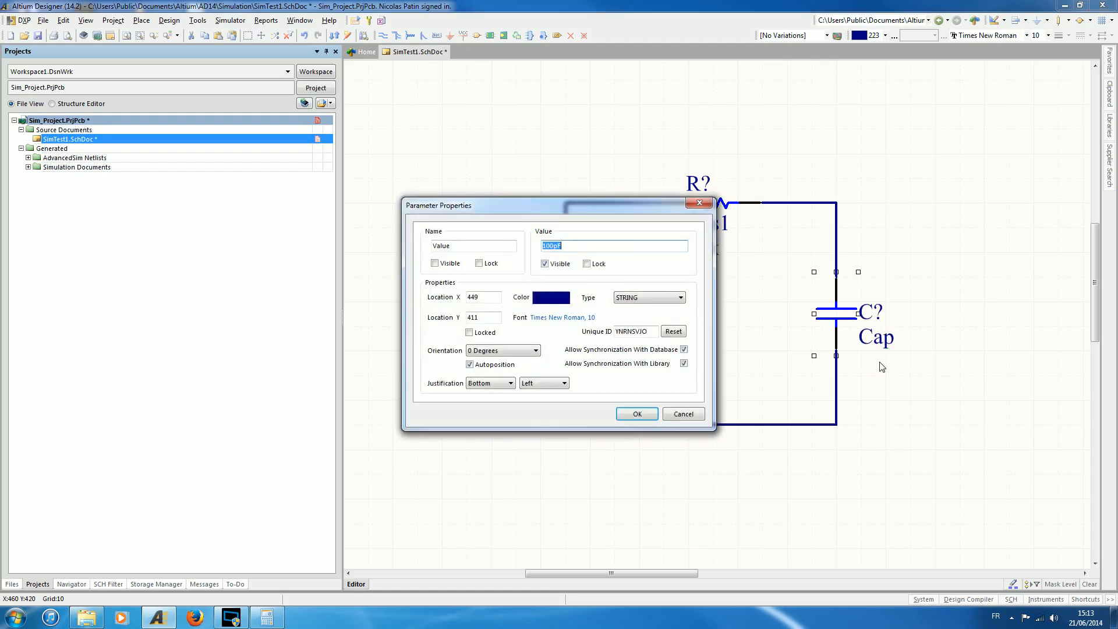
{"action": "type", "text": "1"}
{"action": "key", "text": "Return"}
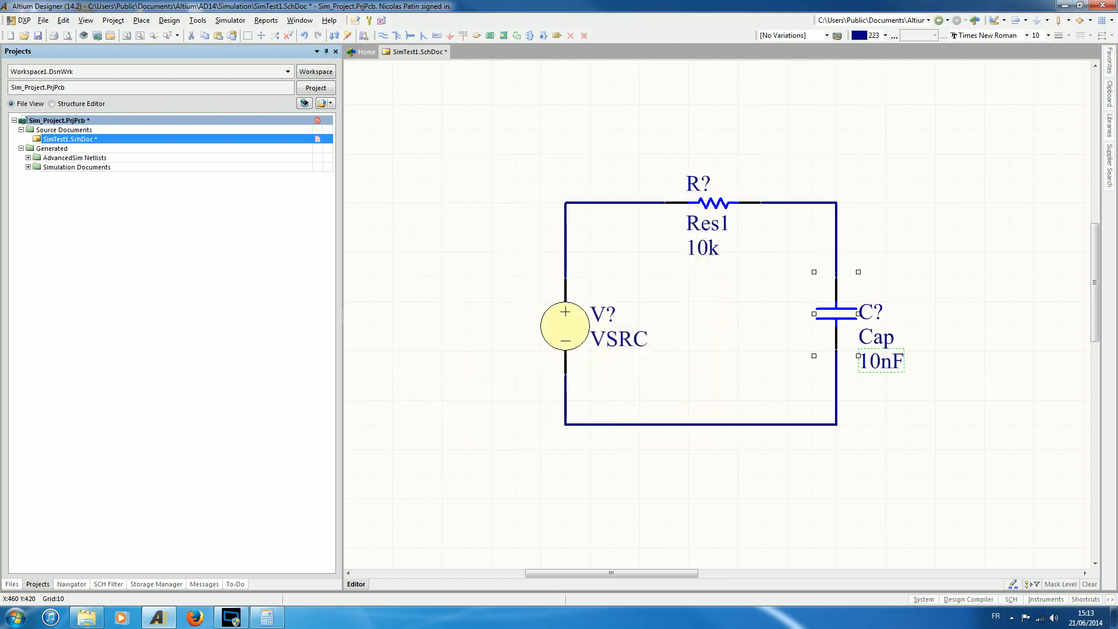
{"action": "left_click", "coordinate": [601, 383]}
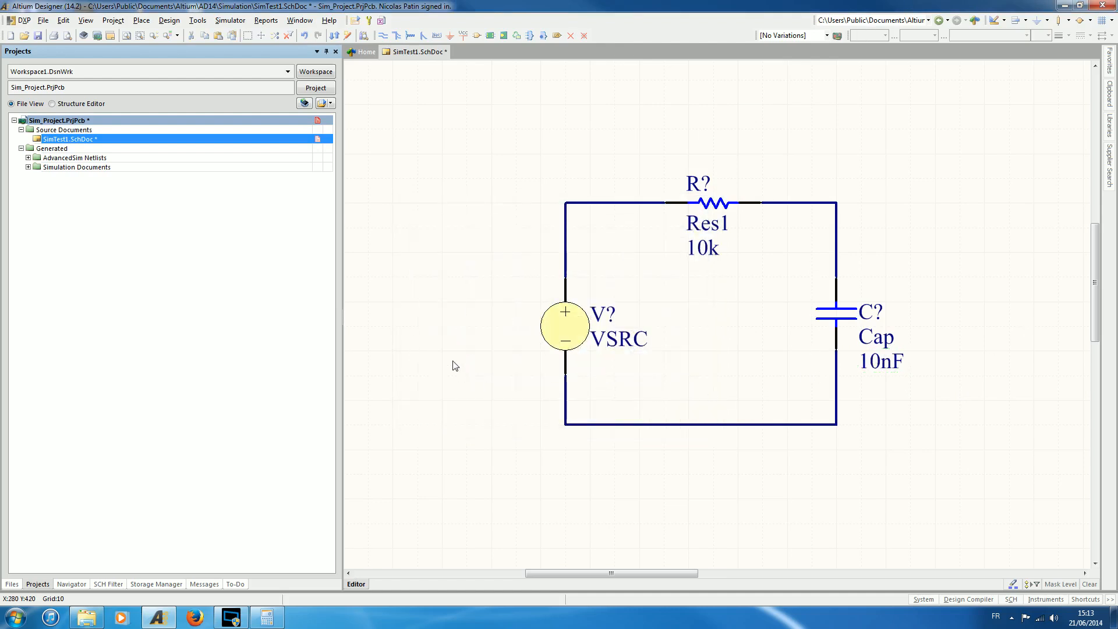
Set the voltage source's simulation model to the Pulse sub-kind and open the model's parameters.
{"action": "double_click", "coordinate": [567, 326]}
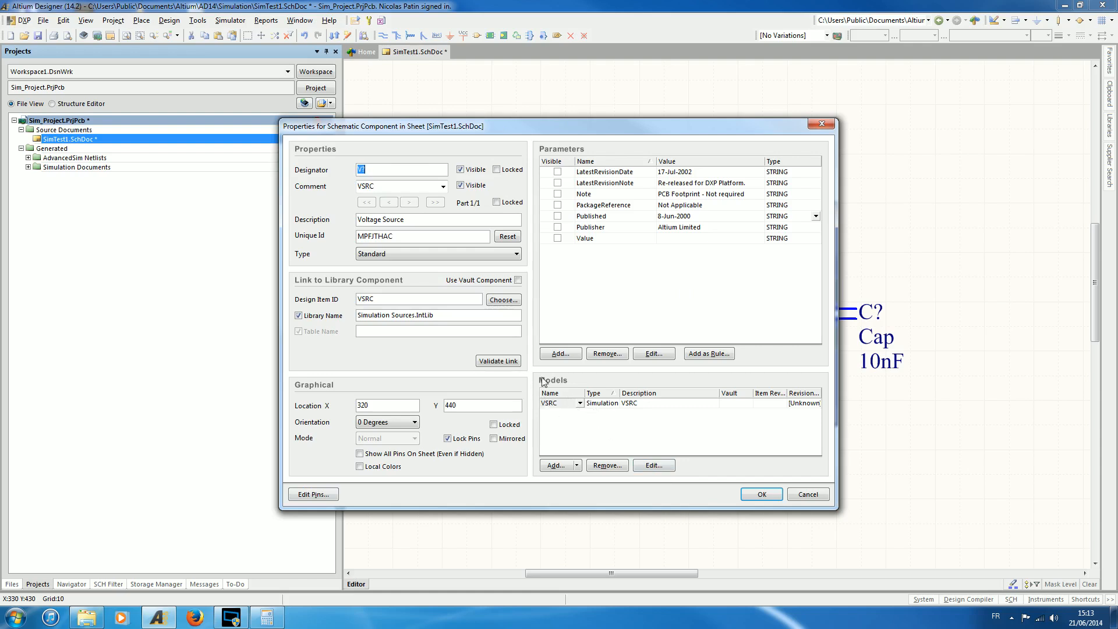
{"action": "left_click", "coordinate": [647, 468]}
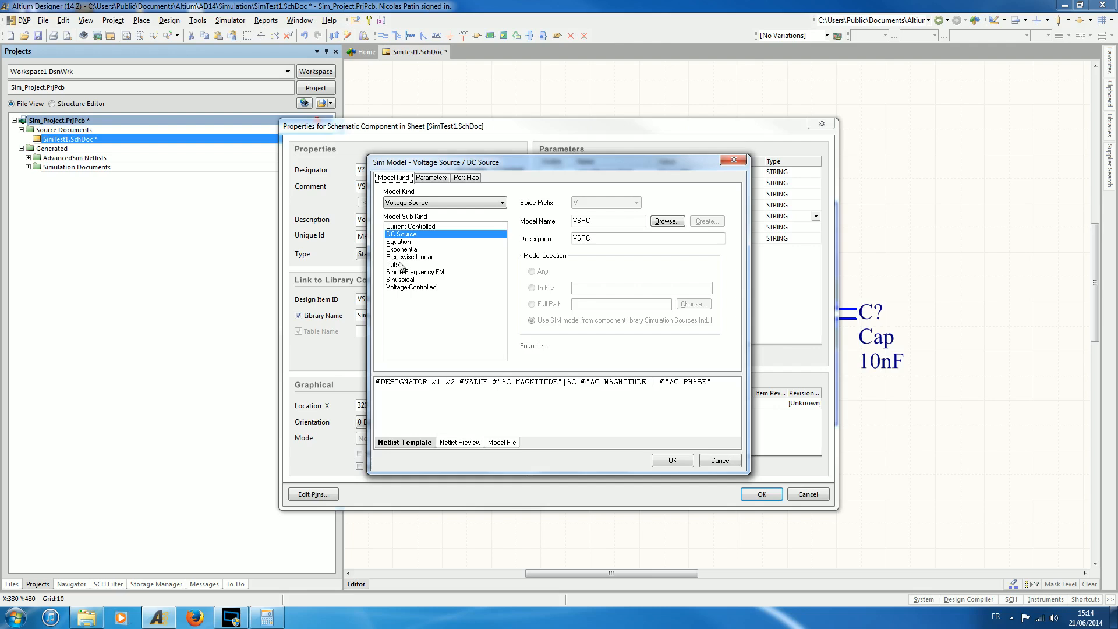
{"action": "left_click", "coordinate": [400, 265]}
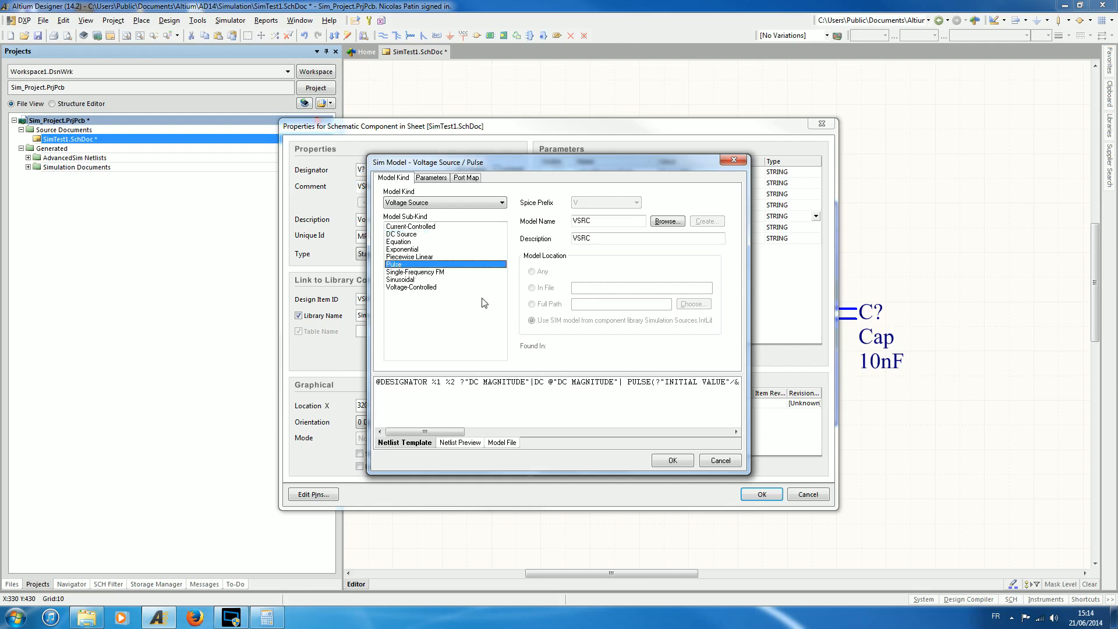
{"action": "left_click", "coordinate": [432, 178]}
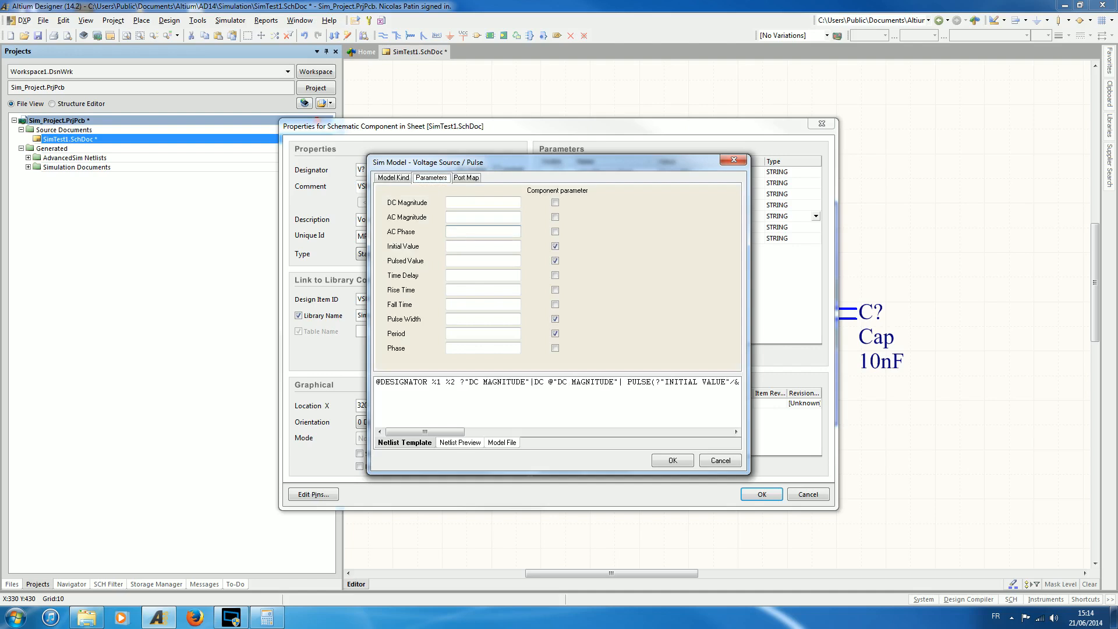
Set the pulse's initial value to 0, pulsed value to 5, time delay to 0, and rise and fall times to 100n.
{"action": "left_click", "coordinate": [470, 247]}
{"action": "type", "text": "0"}
{"action": "key", "text": "Tab"}
{"action": "type", "text": "5"}
{"action": "key", "text": "Tab"}
{"action": "type", "text": "100n"}
{"action": "key", "text": "Tab"}
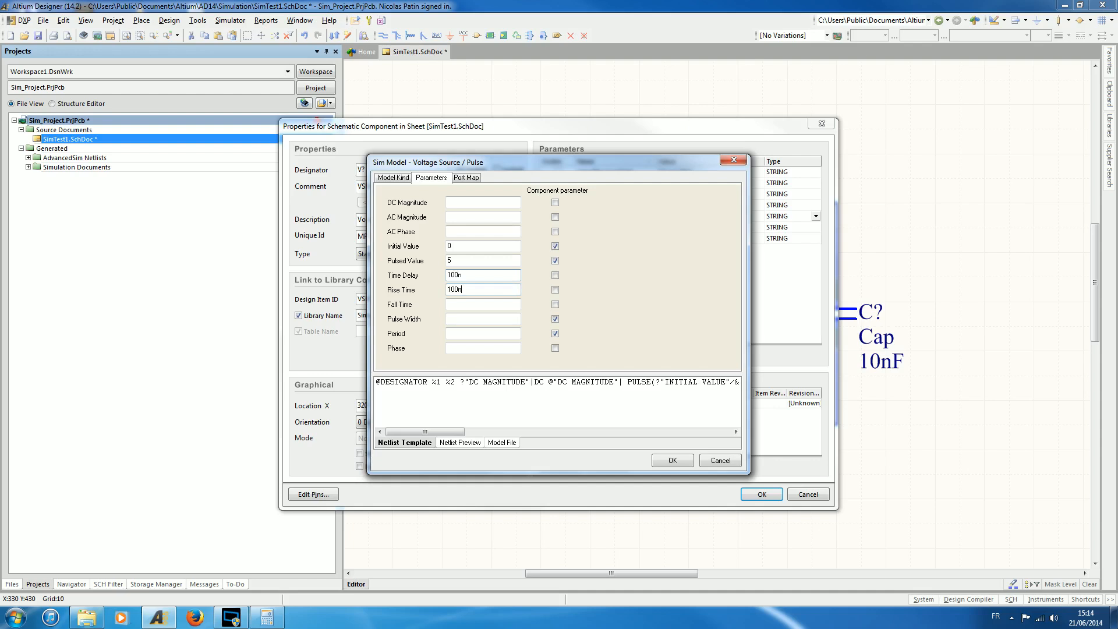
{"action": "key", "text": "Tab"}
{"action": "double_click", "coordinate": [461, 275]}
{"action": "type", "text": "0"}
Enter the pulse width and period, and accept the source's pulse model settings.
{"action": "left_click", "coordinate": [481, 319]}
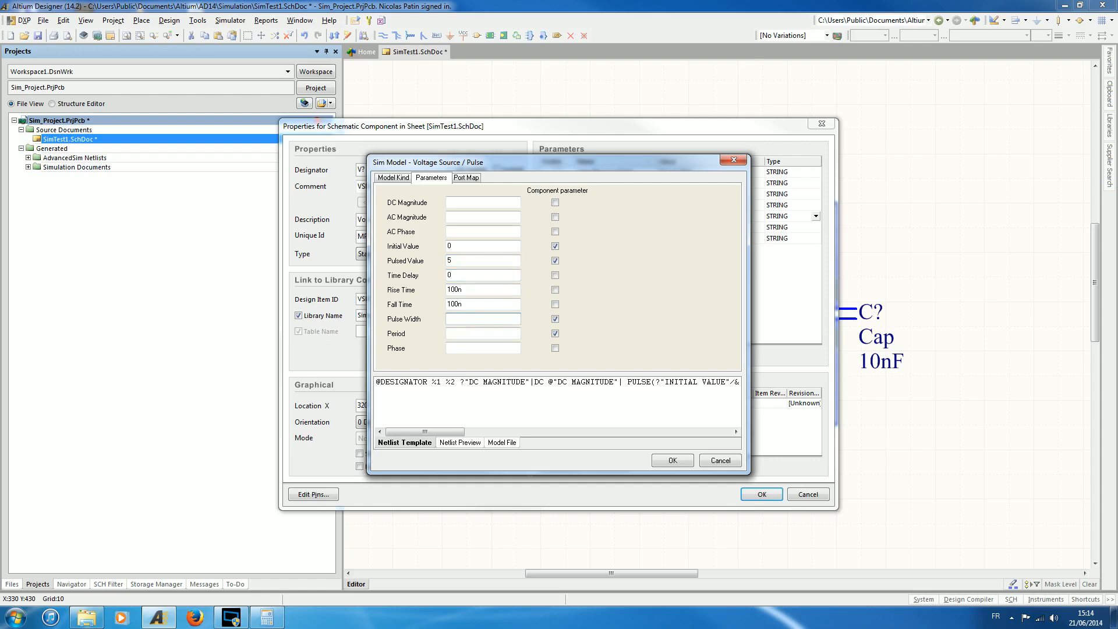
{"action": "type", "text": "5"}
{"action": "left_click", "coordinate": [456, 334]}
{"action": "left_click", "coordinate": [686, 464]}
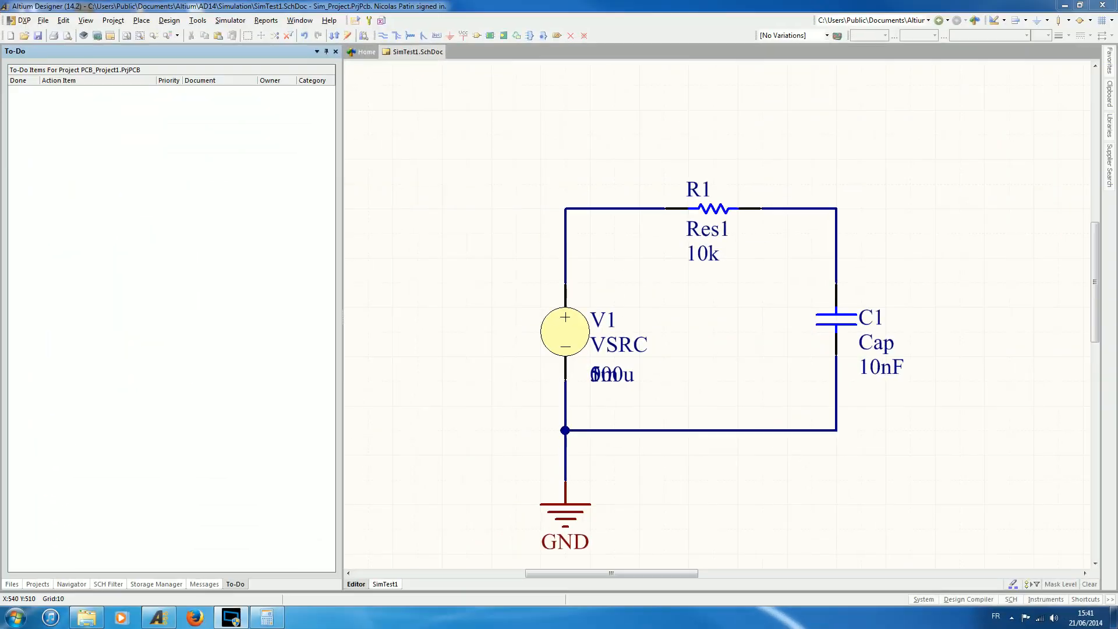
Switch to the calculator and compute the RC time constant as 10000 × 10 × 10^-9.
{"action": "key", "text": "alt+Tab"}
{"action": "key", "text": "alt+Tab"}
{"action": "key", "text": "alt+Tab"}
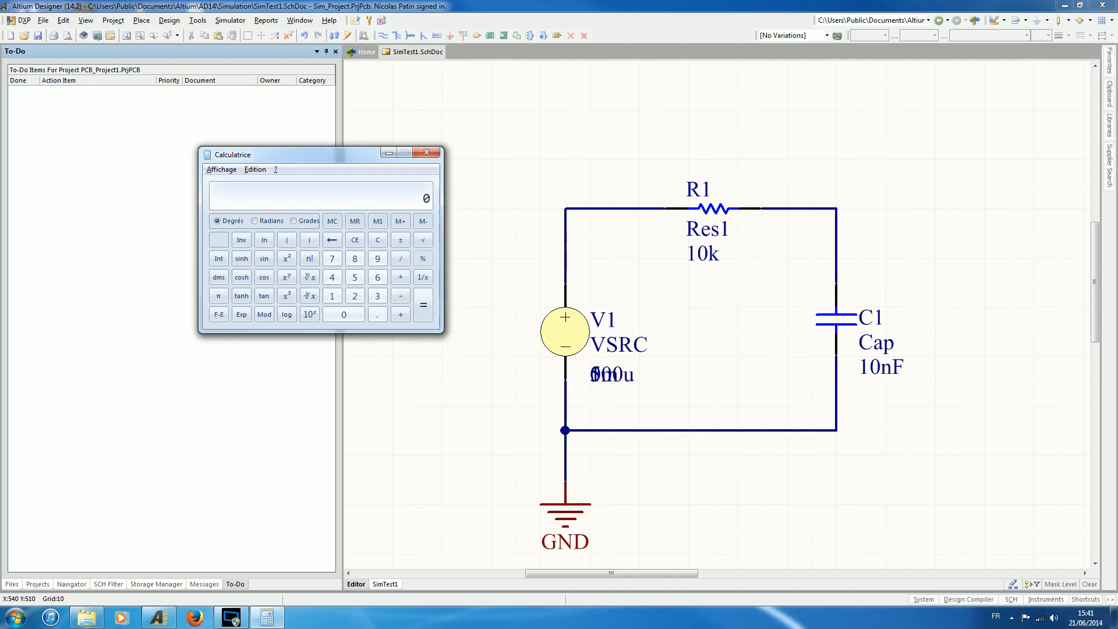
{"action": "type", "text": "10000"}
{"action": "key", "text": "asterisk"}
{"action": "type", "text": "10"}
{"action": "key", "text": "asterisk"}
{"action": "type", "text": "9"}
{"action": "left_click", "coordinate": [397, 245]}
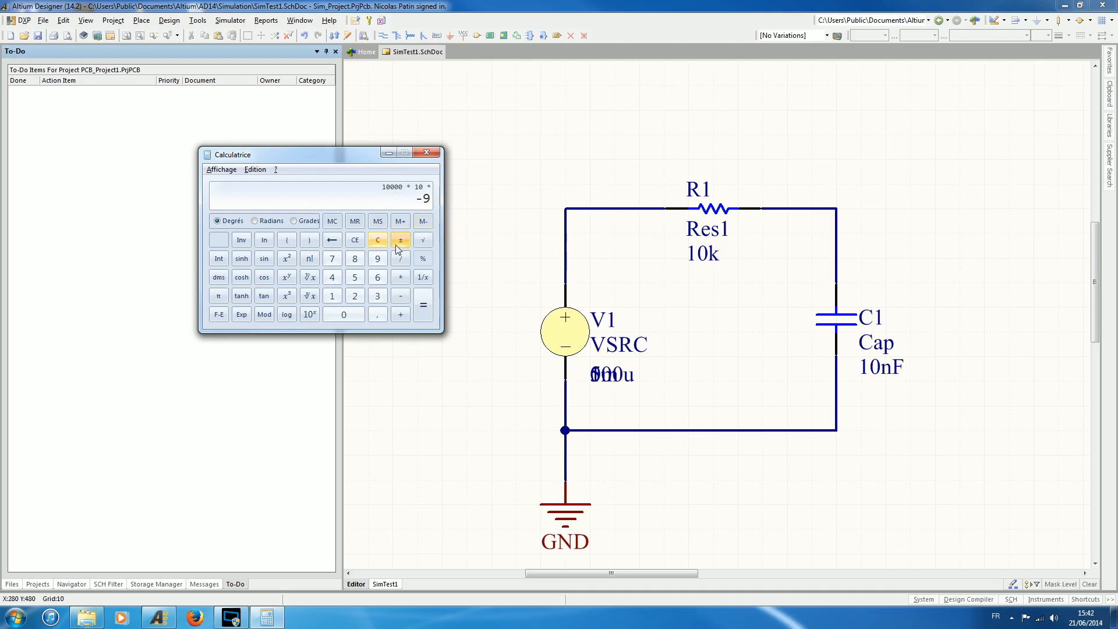
{"action": "left_click", "coordinate": [309, 315]}
{"action": "left_click", "coordinate": [423, 305]}
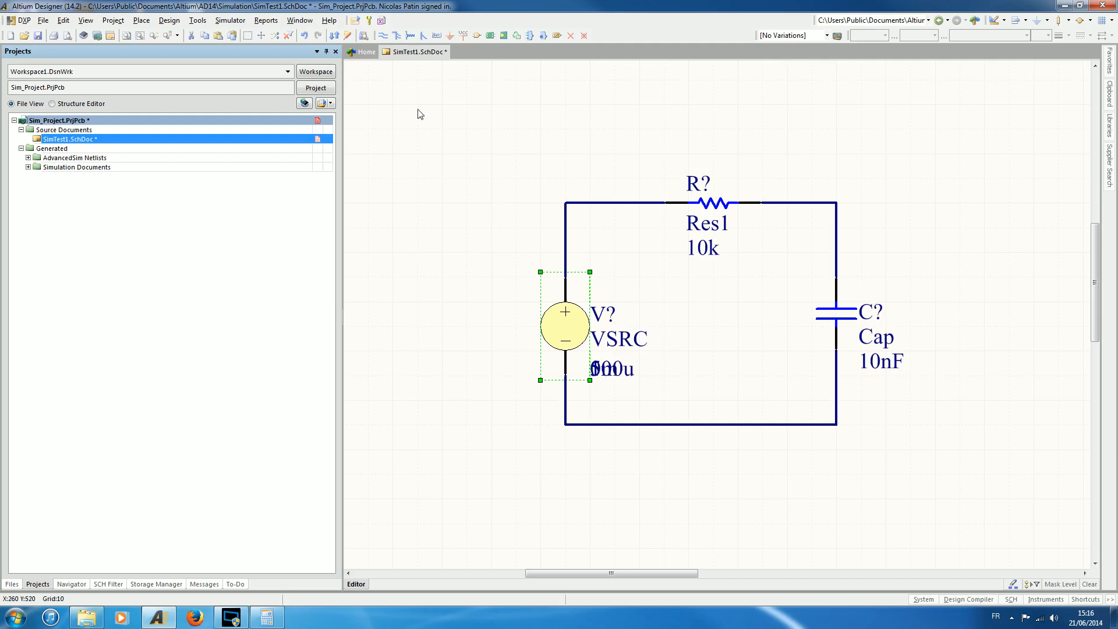
Generate proposed designators for the unnumbered components in SimTest1.SchDoc with Annotate Schematics.
{"action": "left_click", "coordinate": [198, 21]}
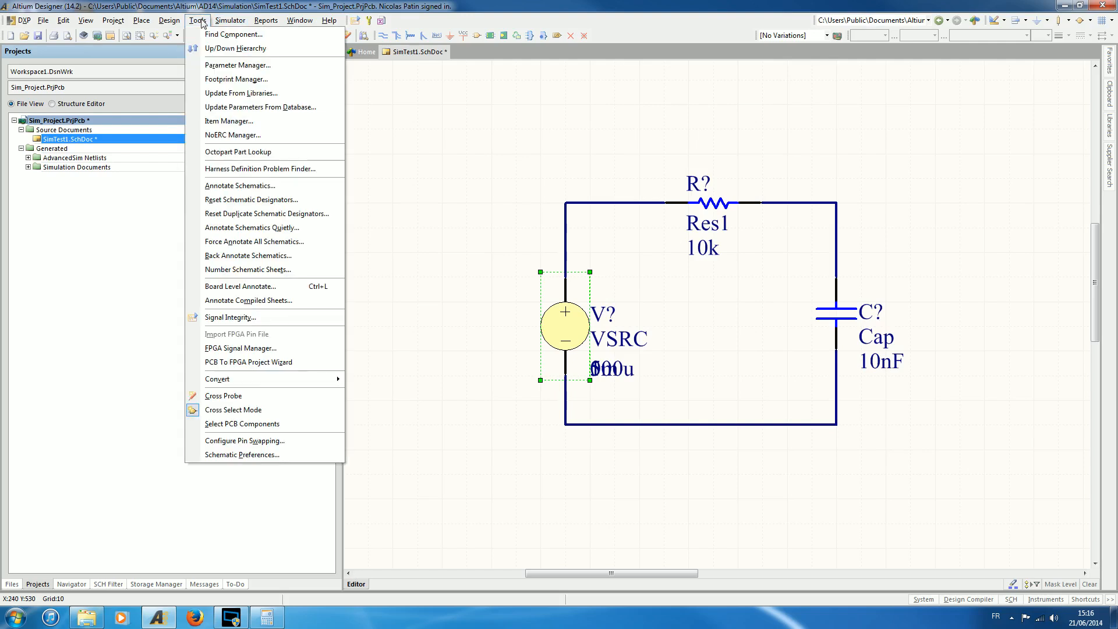
{"action": "left_click", "coordinate": [245, 187]}
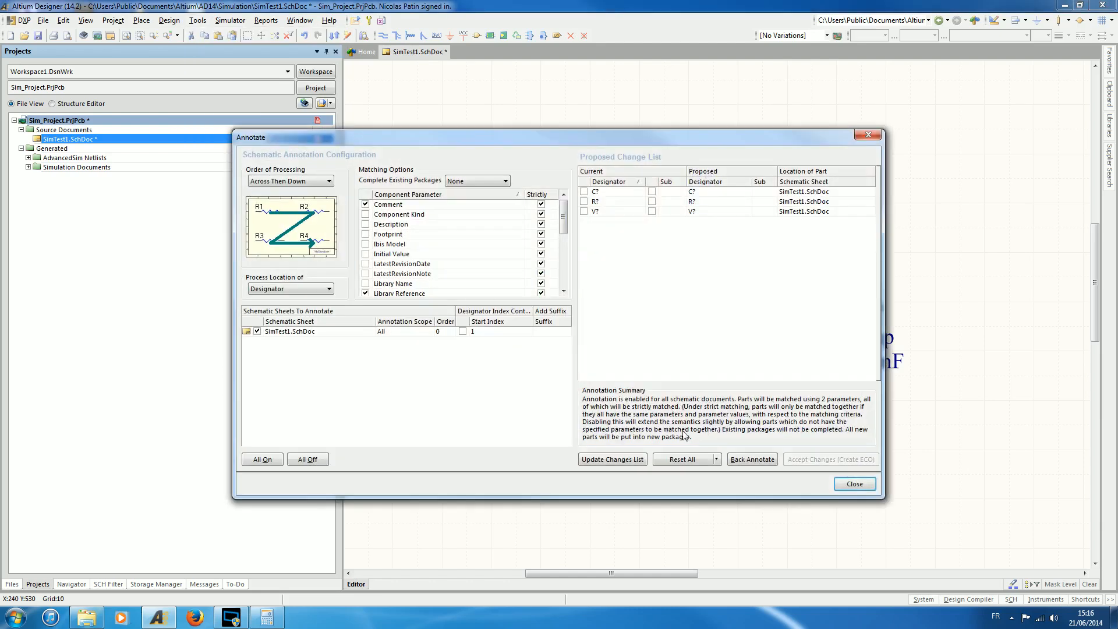
{"action": "left_click", "coordinate": [602, 461]}
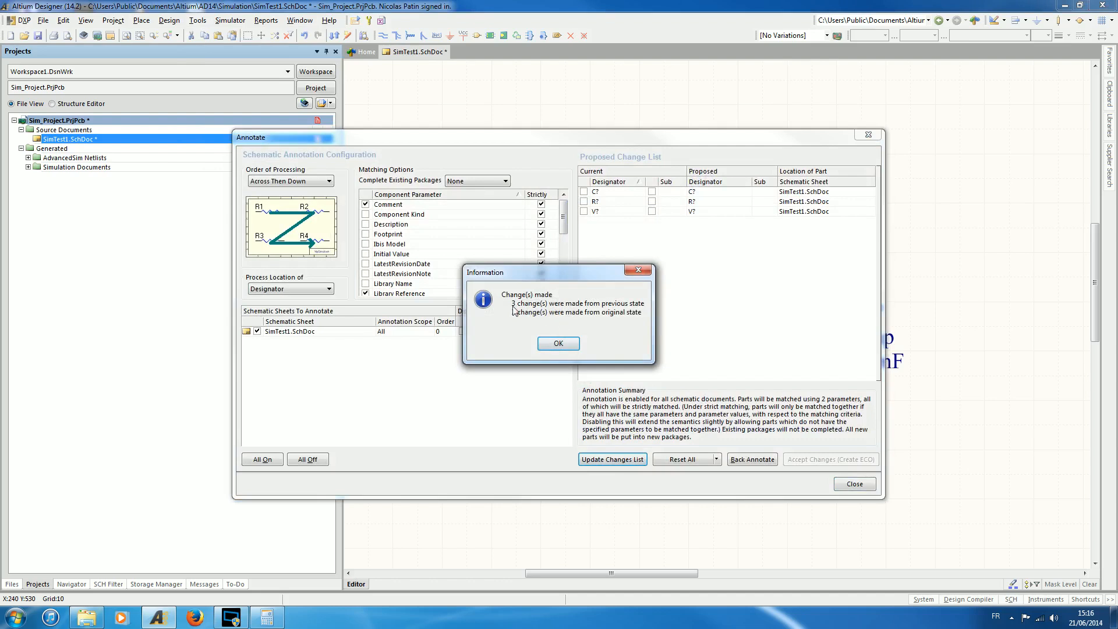
{"action": "left_click", "coordinate": [563, 344]}
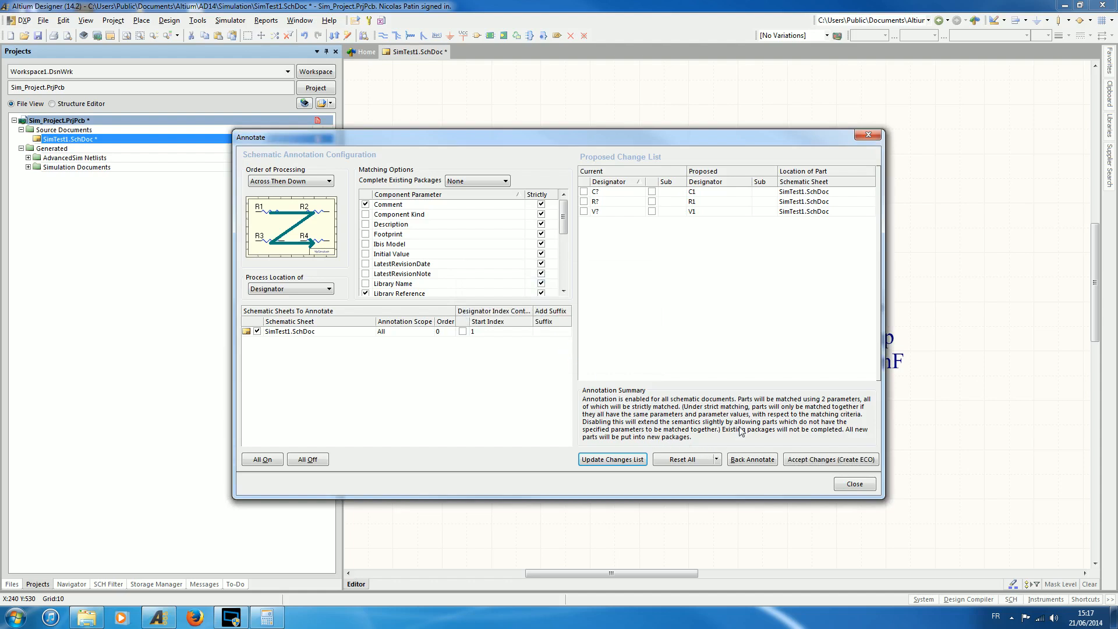
Apply the designators C1, R1 and V1 through an engineering change order and save the schematic.
{"action": "left_click", "coordinate": [842, 464]}
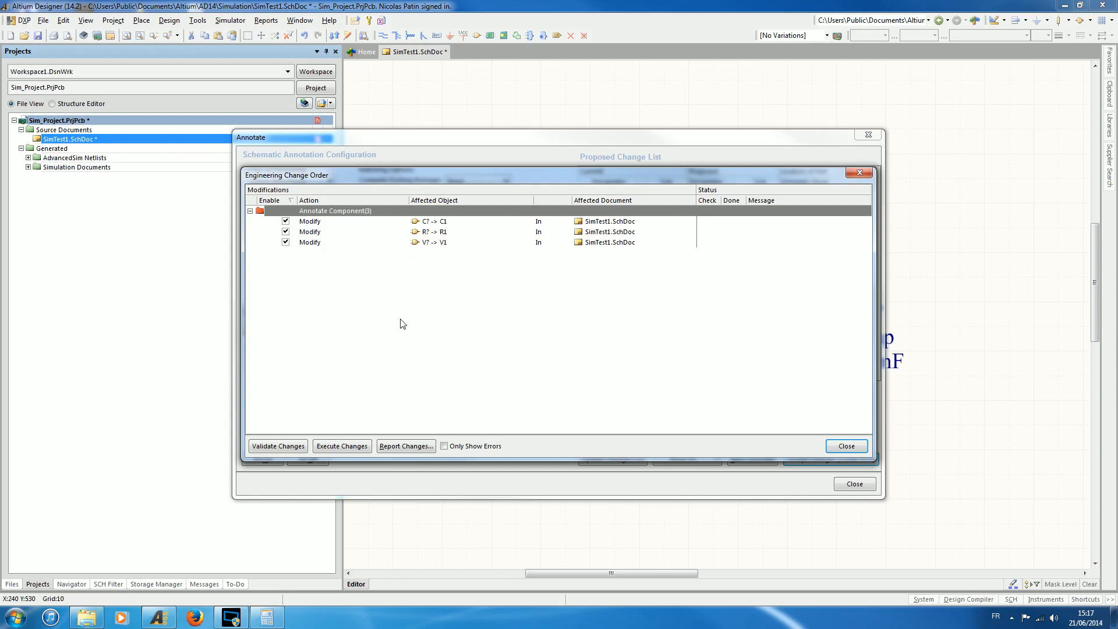
{"action": "left_click", "coordinate": [346, 447]}
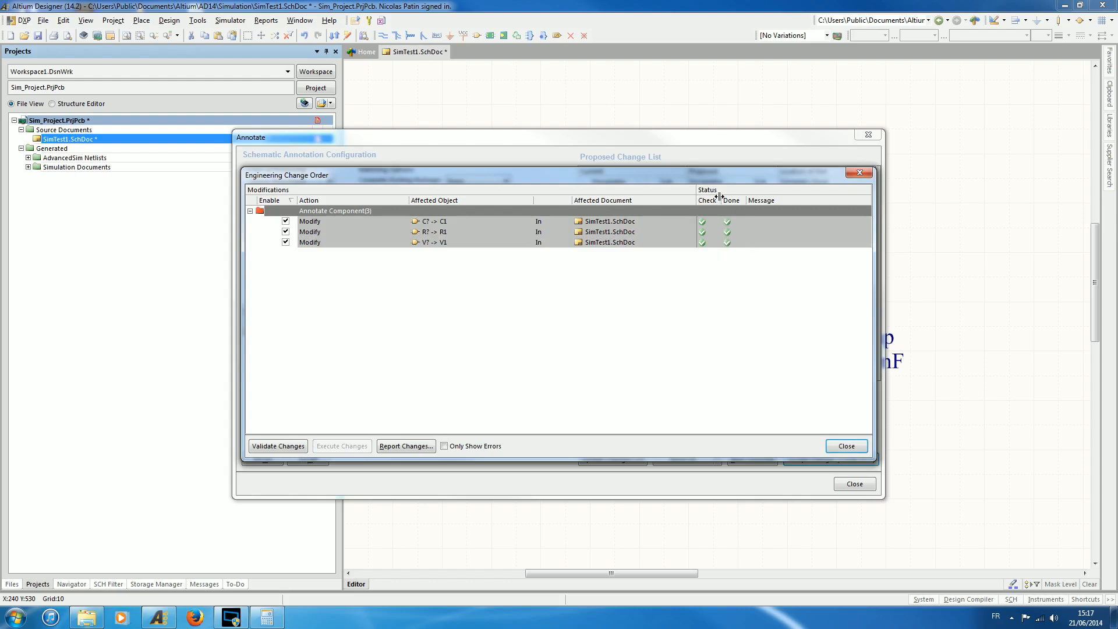
{"action": "left_click", "coordinate": [847, 446]}
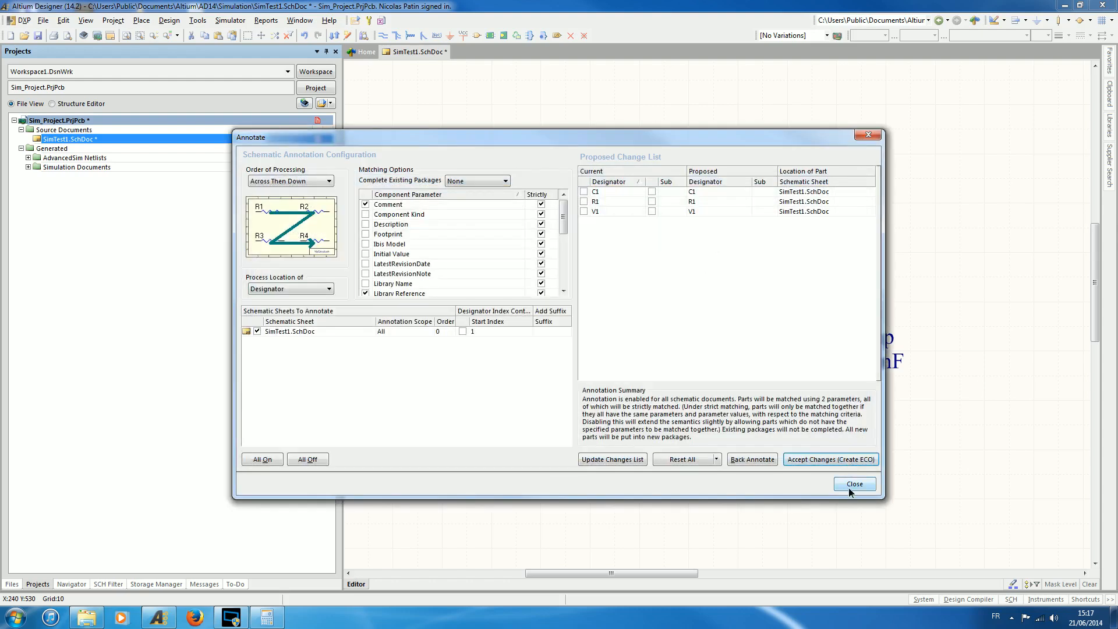
{"action": "left_click", "coordinate": [849, 488]}
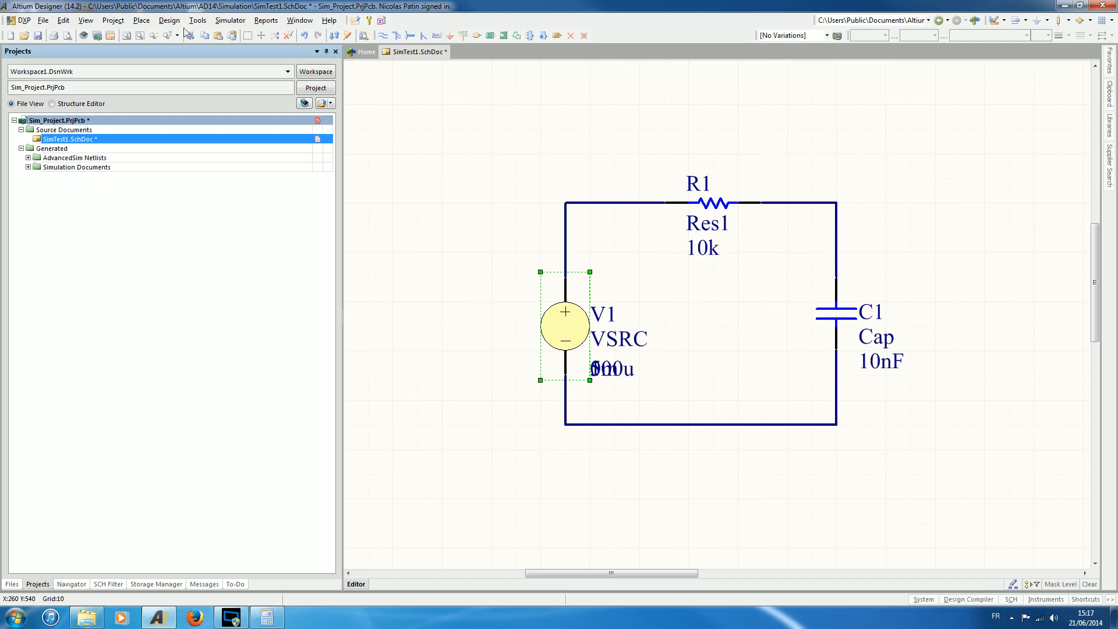
{"action": "left_click", "coordinate": [37, 36]}
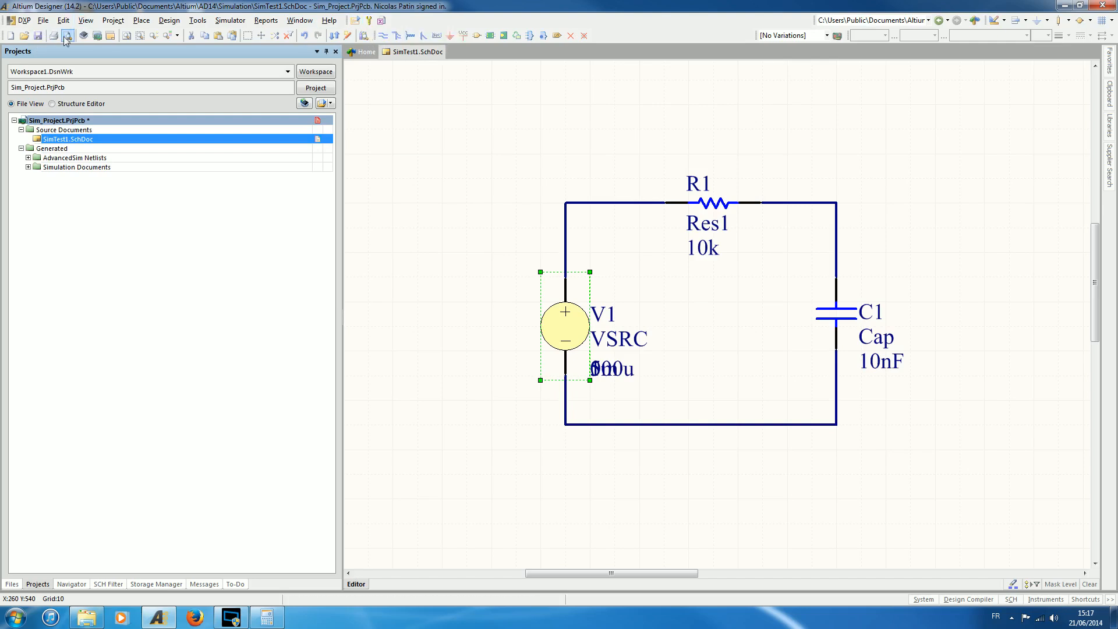
Try to open the mixed-signal simulation setup, decline to continue, and examine the circuit parsing messages.
{"action": "left_click", "coordinate": [367, 20]}
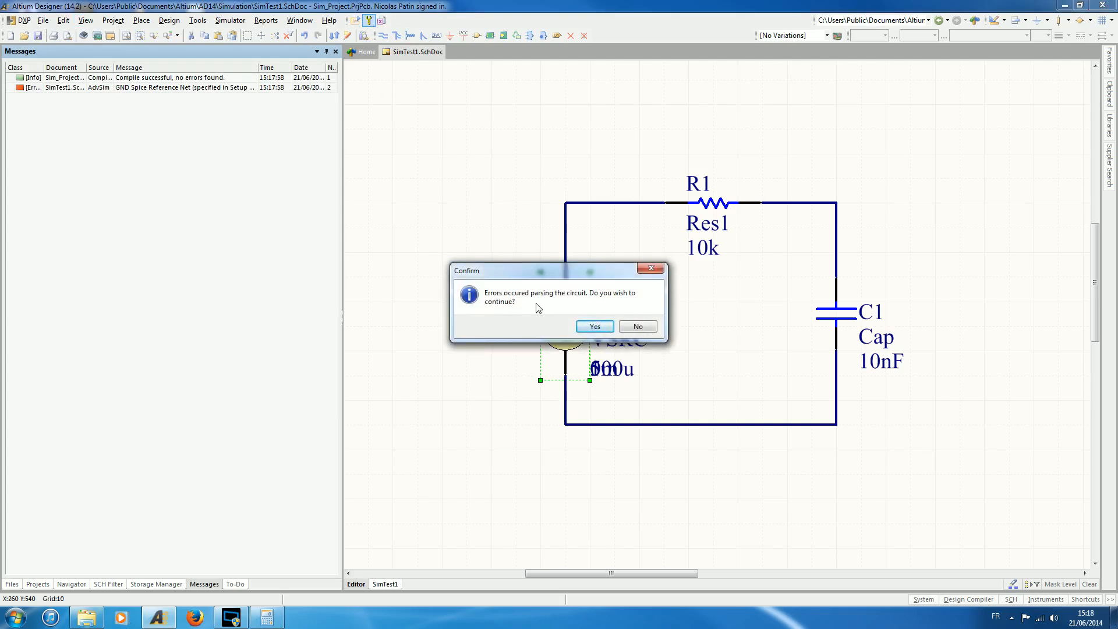
{"action": "left_click", "coordinate": [637, 326]}
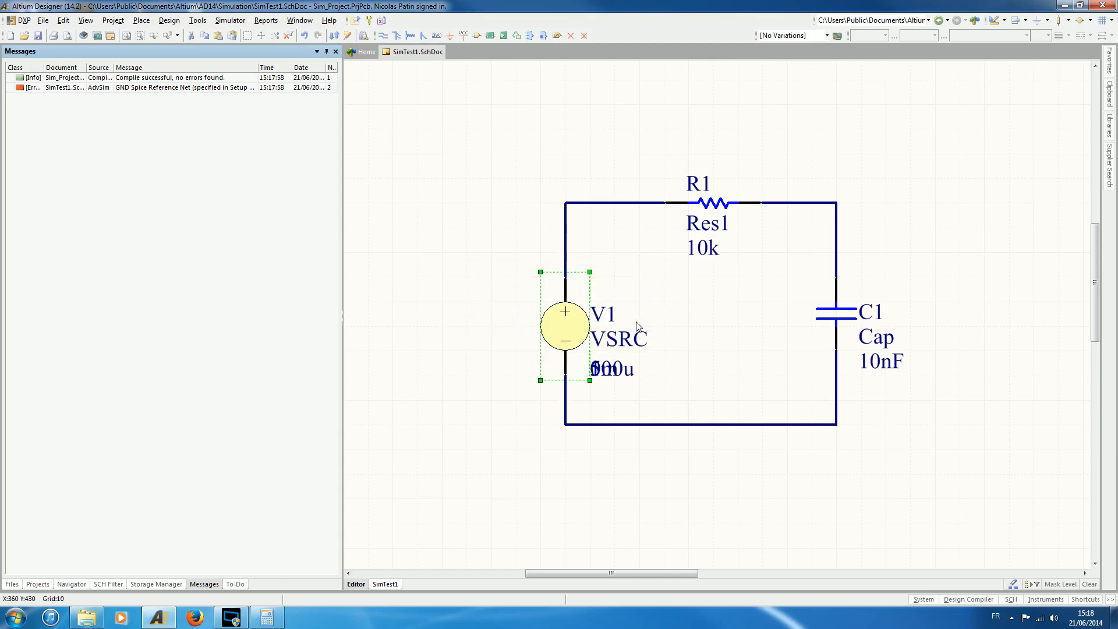
{"action": "mouse_move", "coordinate": [44, 67]}
{"action": "left_mouse_down"}
{"action": "mouse_move", "coordinate": [104, 68]}
{"action": "mouse_move", "coordinate": [65, 67]}
{"action": "left_mouse_up"}
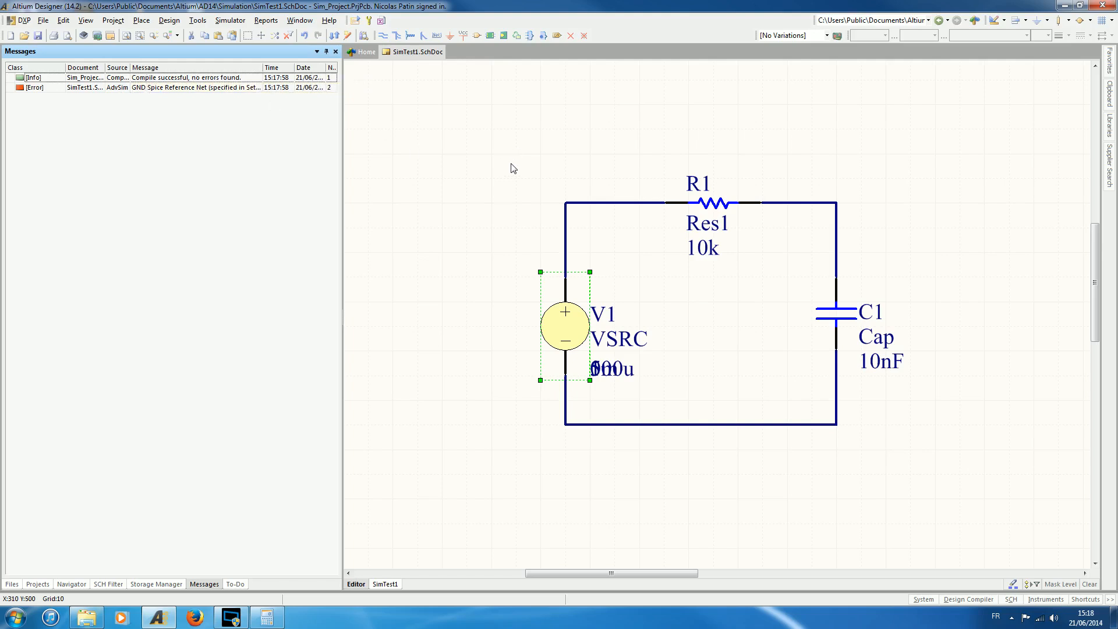
Place a GND power port below the voltage source and wire it to the circuit's bottom-left corner.
{"action": "left_click", "coordinate": [452, 36]}
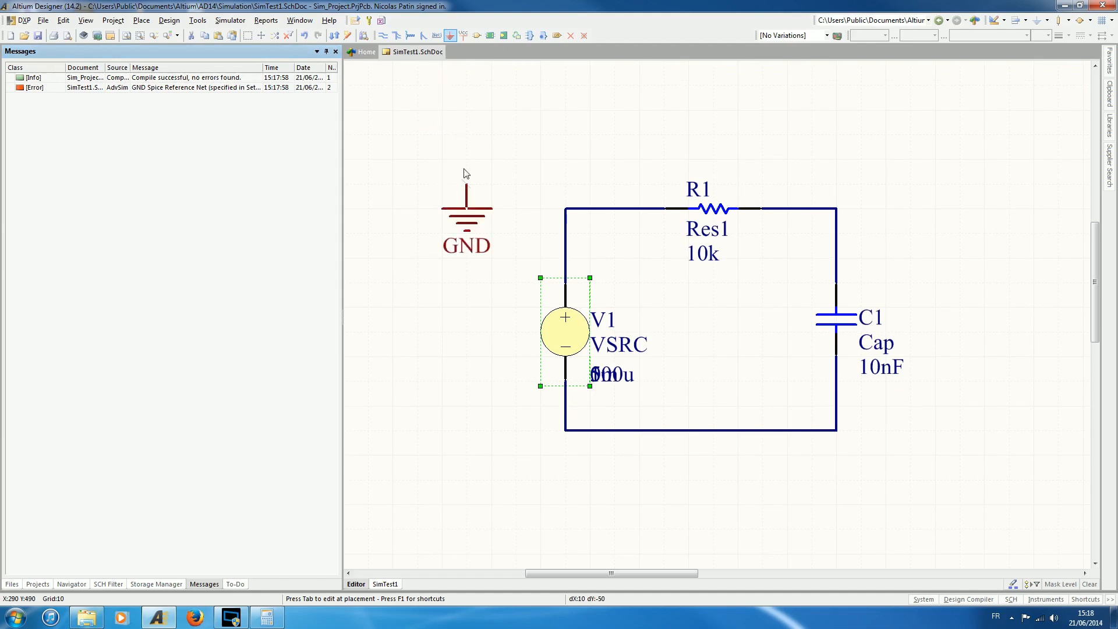
{"action": "left_click", "coordinate": [565, 479]}
{"action": "key", "text": "Escape"}
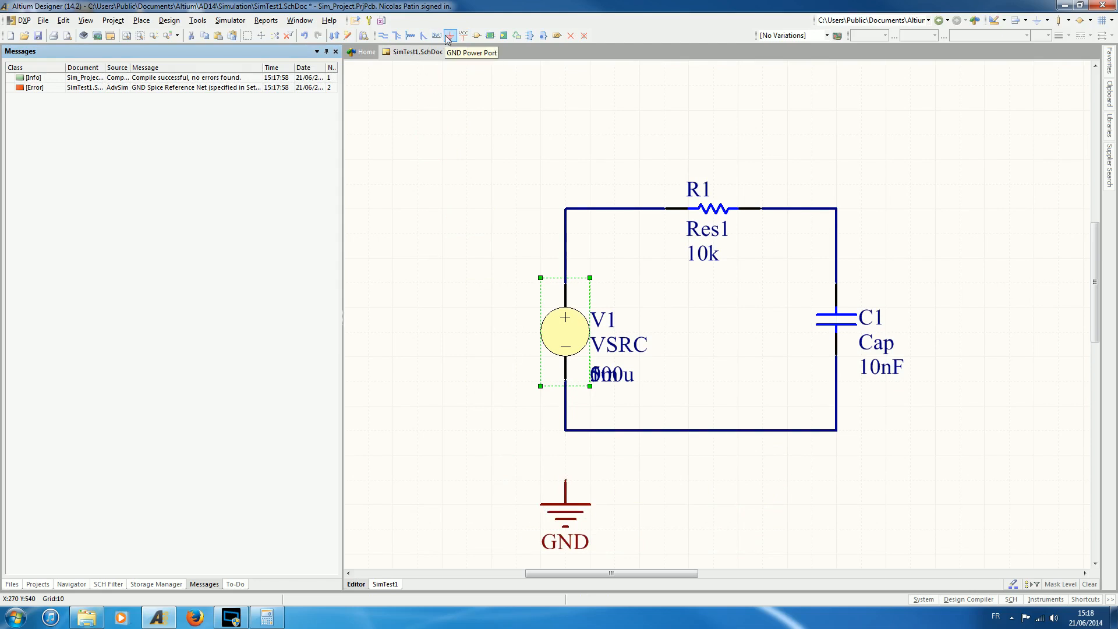
{"action": "key", "text": "ctrl+w"}
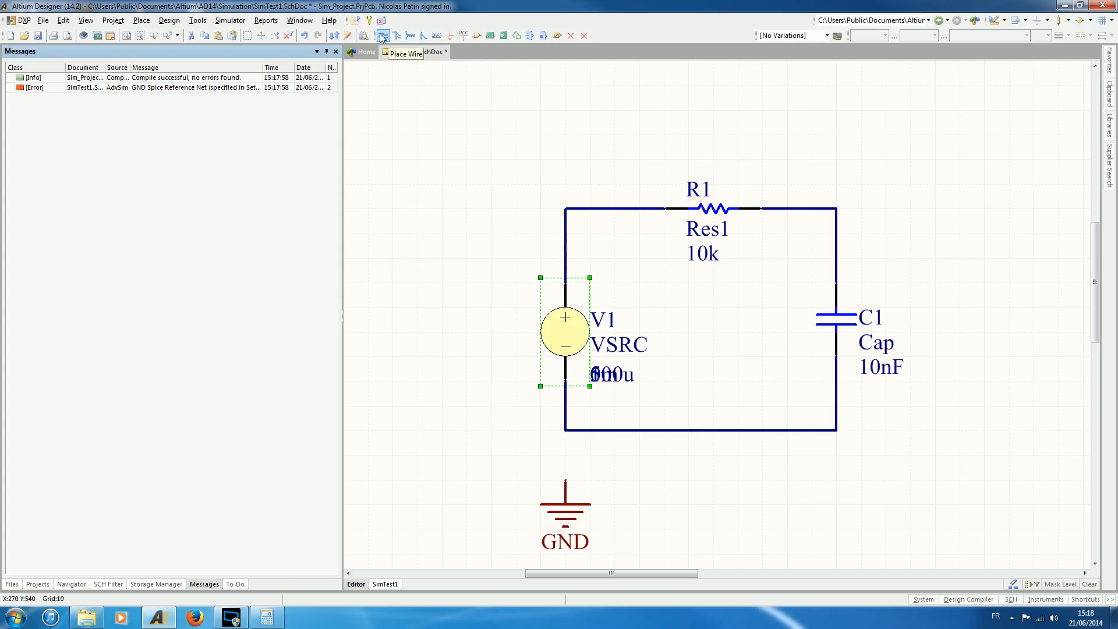
{"action": "left_click", "coordinate": [565, 479]}
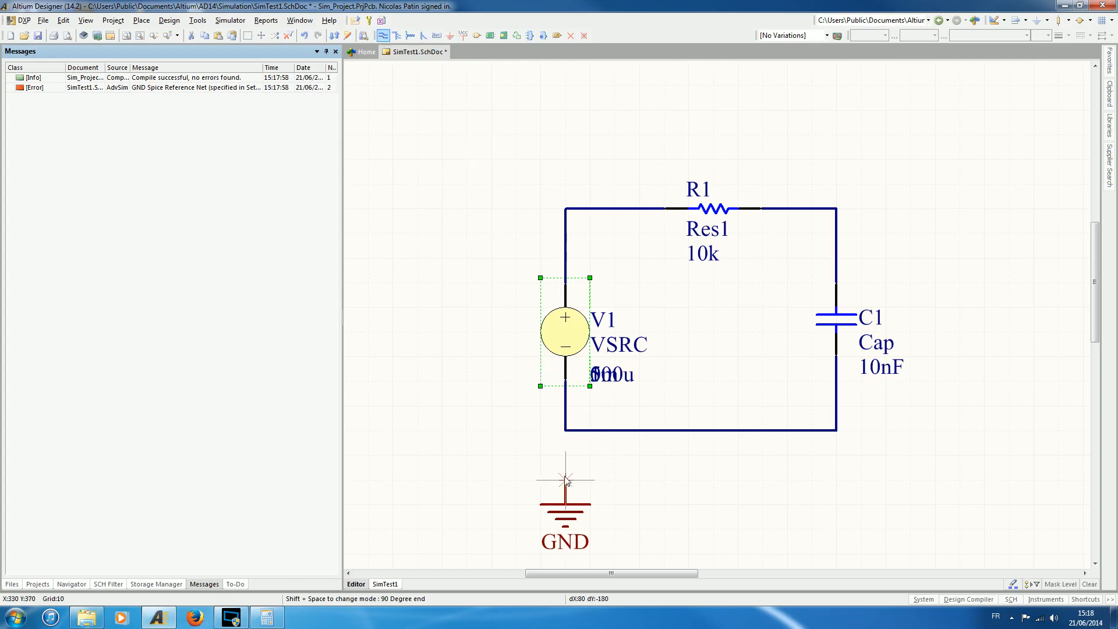
{"action": "left_click", "coordinate": [565, 430]}
{"action": "key", "text": "Escape"}
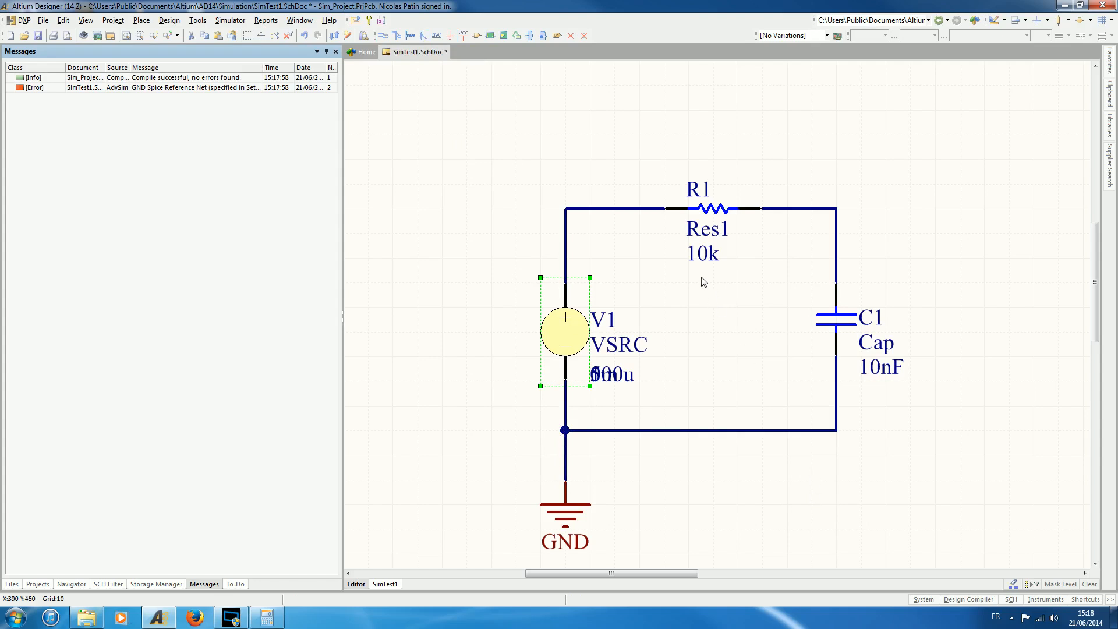
Review the transient analysis setup, toggling Use Initial Conditions and Use Transient Defaults, and accept it with both options off.
{"action": "left_click", "coordinate": [368, 21]}
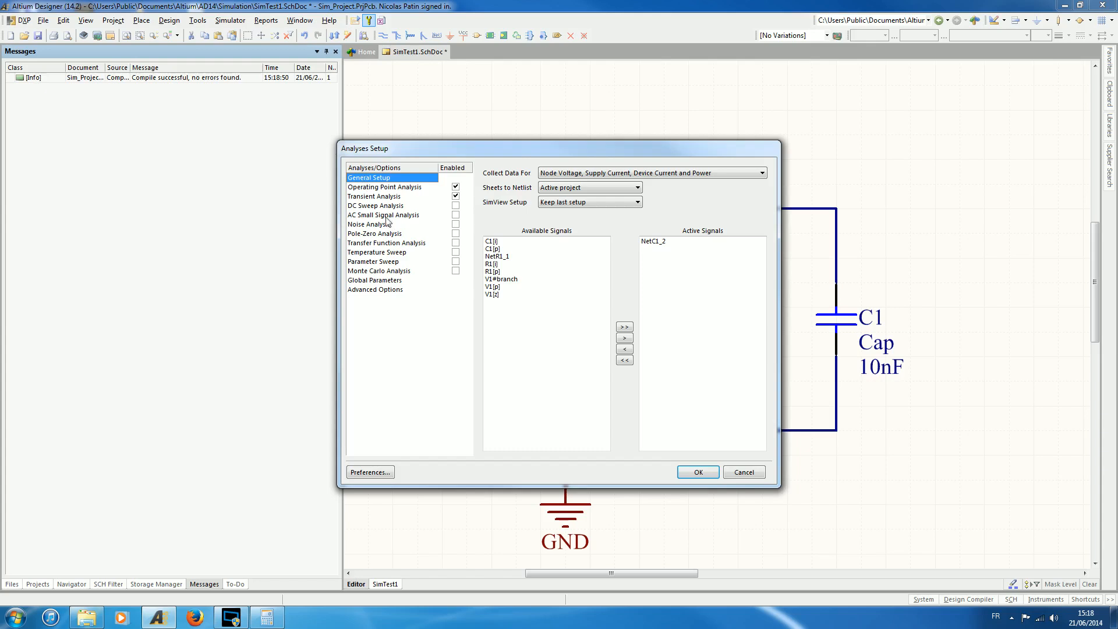
{"action": "left_click", "coordinate": [369, 197]}
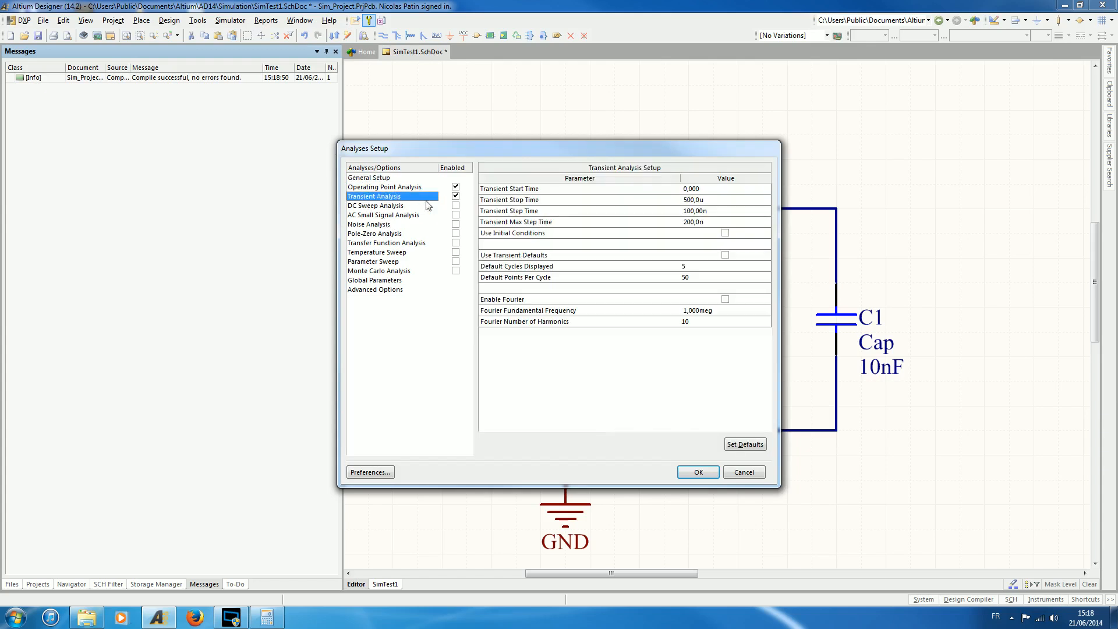
{"action": "left_click", "coordinate": [725, 233]}
{"action": "left_click", "coordinate": [725, 233]}
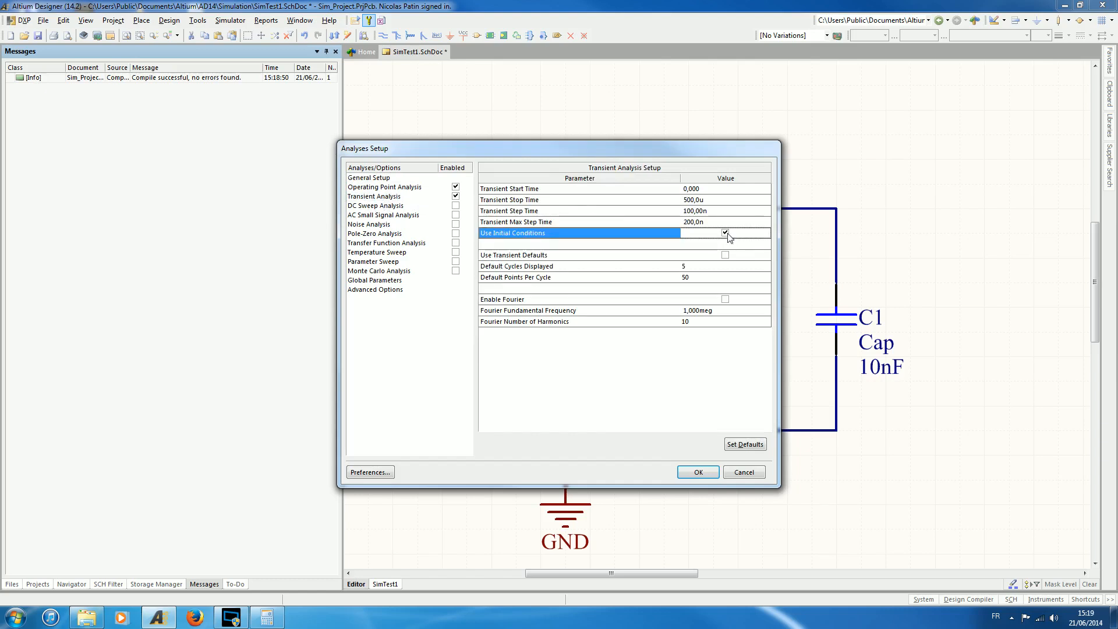
{"action": "left_click", "coordinate": [726, 266]}
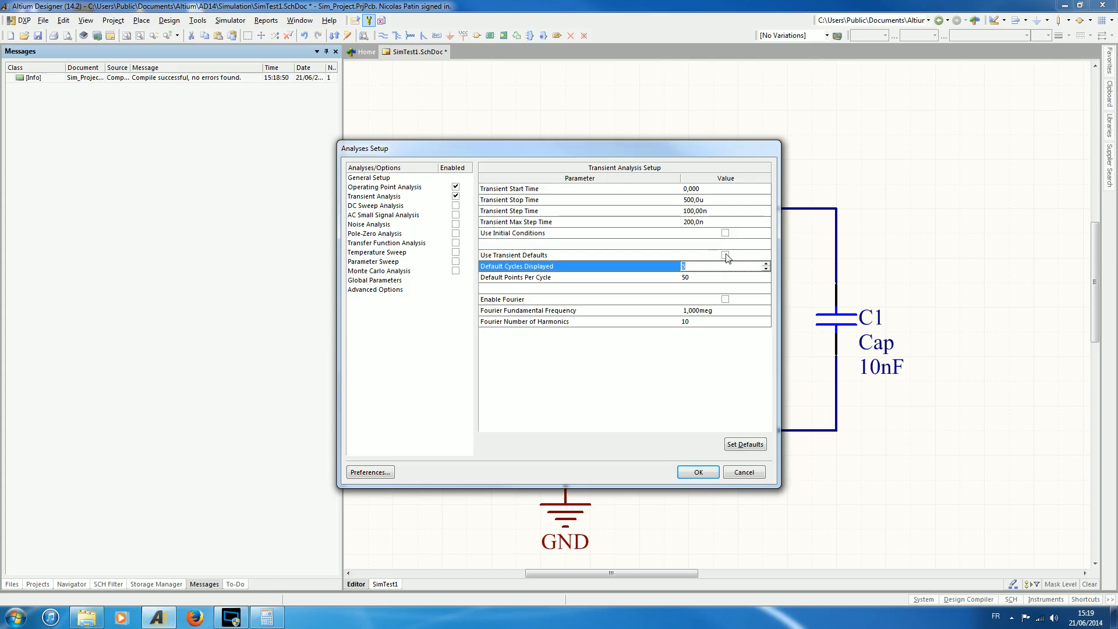
{"action": "left_click", "coordinate": [725, 255]}
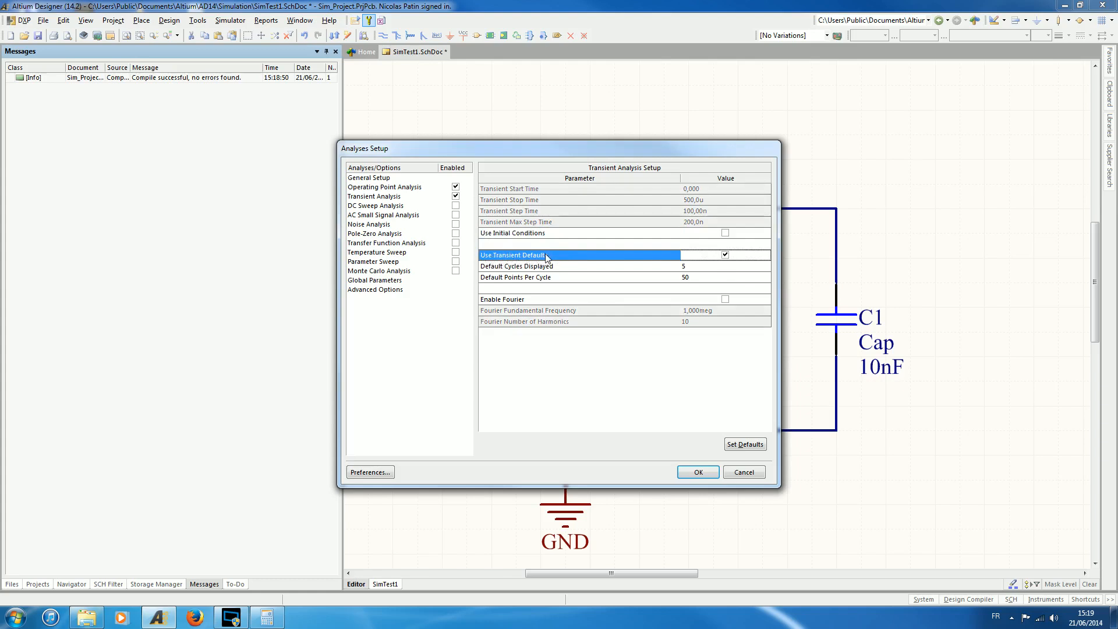
{"action": "left_click", "coordinate": [728, 256]}
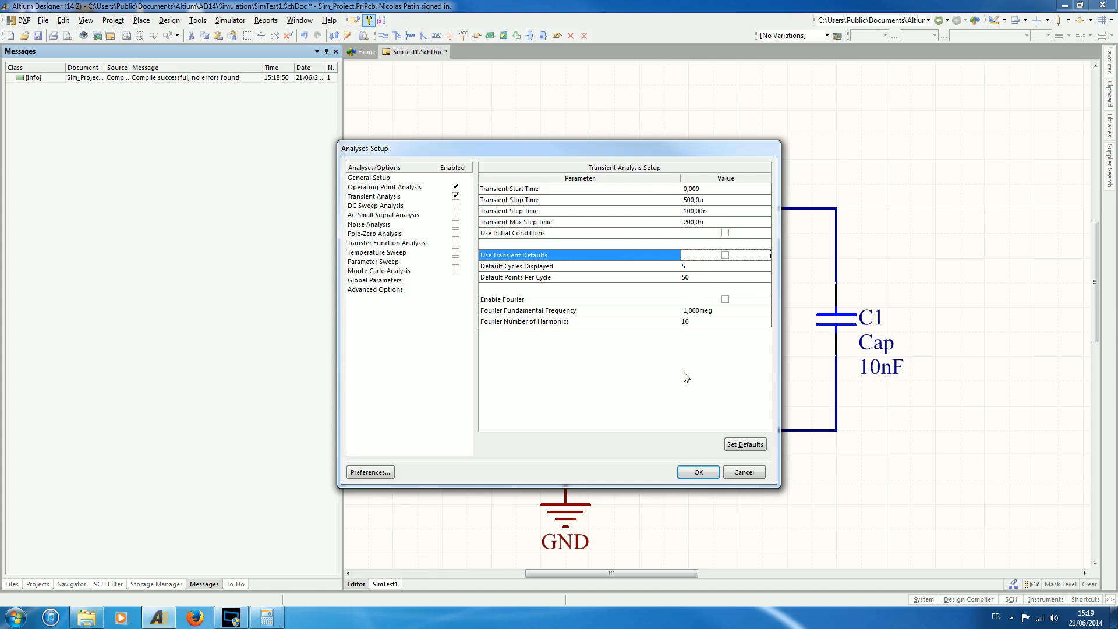
{"action": "left_click", "coordinate": [698, 473]}
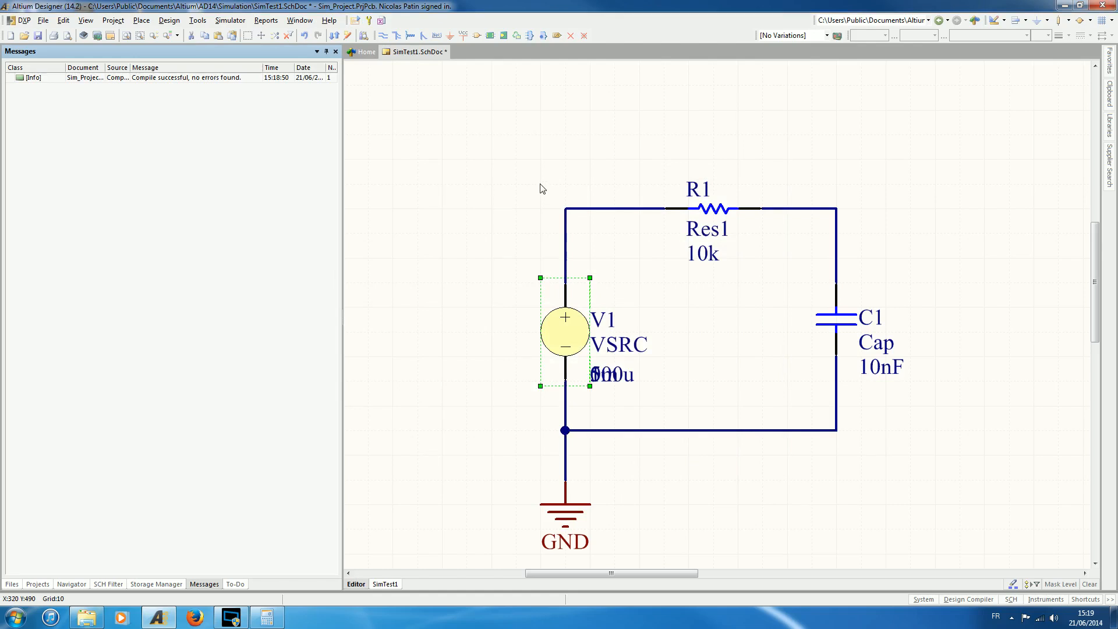
Run the mixed-signal simulation and delete the two empty plots above the Bode plot in the transient analysis results.
{"action": "left_click", "coordinate": [355, 21]}
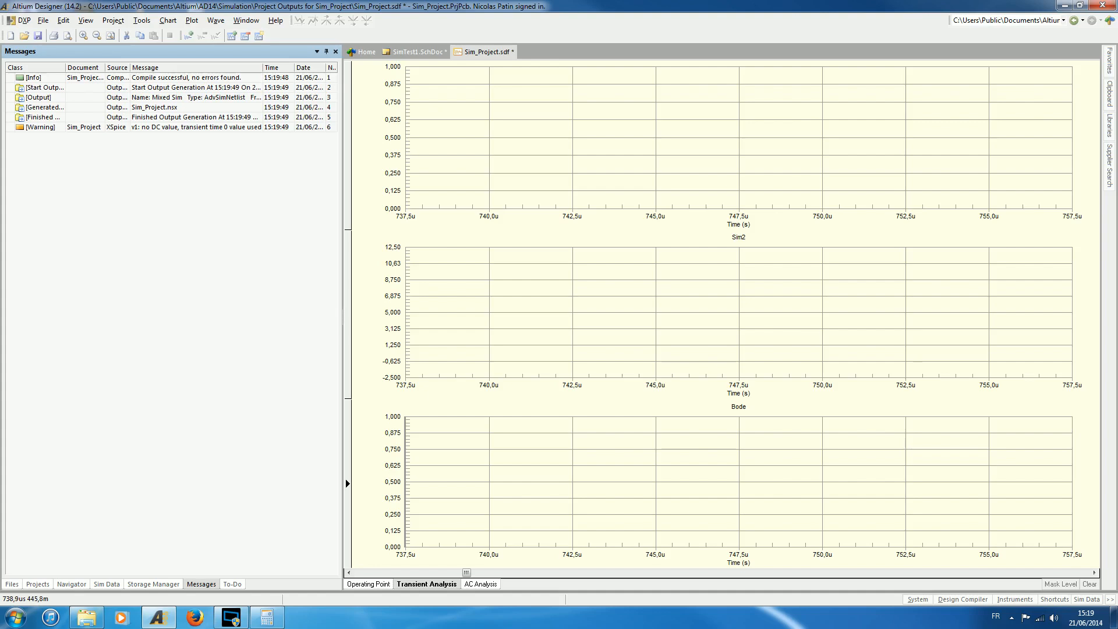
{"action": "left_click", "coordinate": [452, 145]}
{"action": "right_click", "coordinate": [455, 149]}
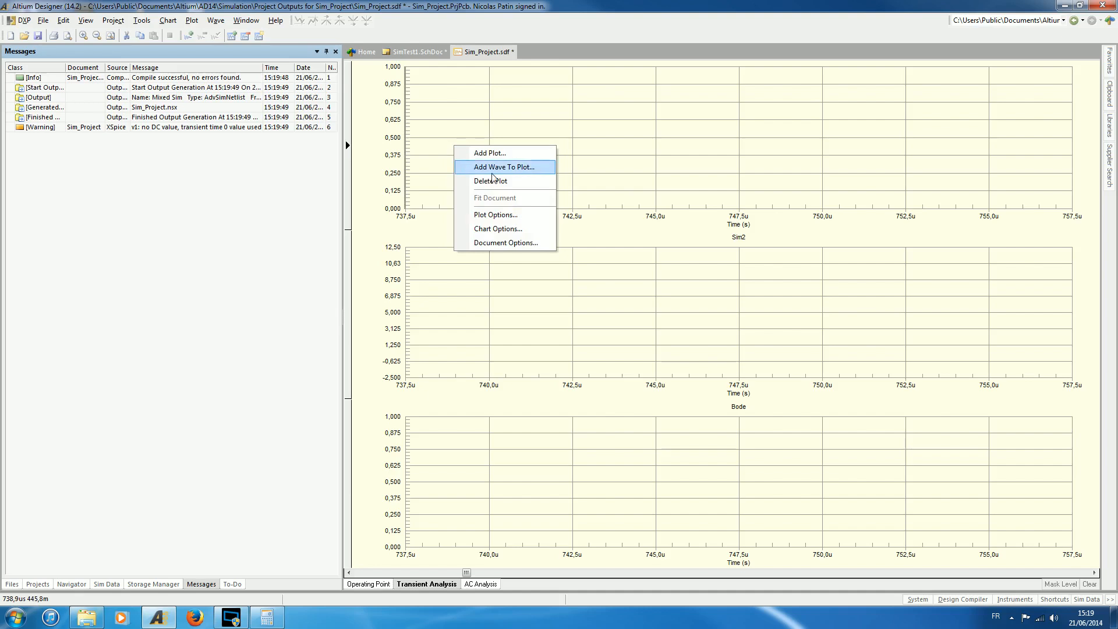
{"action": "left_click", "coordinate": [495, 180]}
{"action": "right_click", "coordinate": [419, 172]}
{"action": "left_click", "coordinate": [452, 208]}
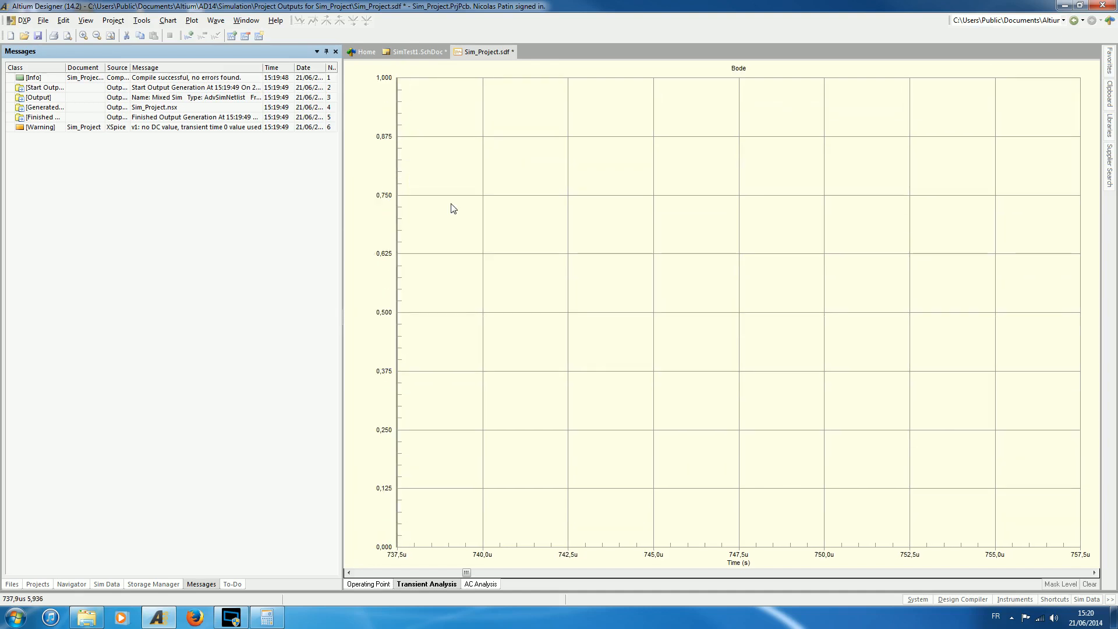
Set the transient chart's X axis to a fixed range, with minimum 0 and maximum 500u, instead of automatic limits.
{"action": "right_click", "coordinate": [459, 357]}
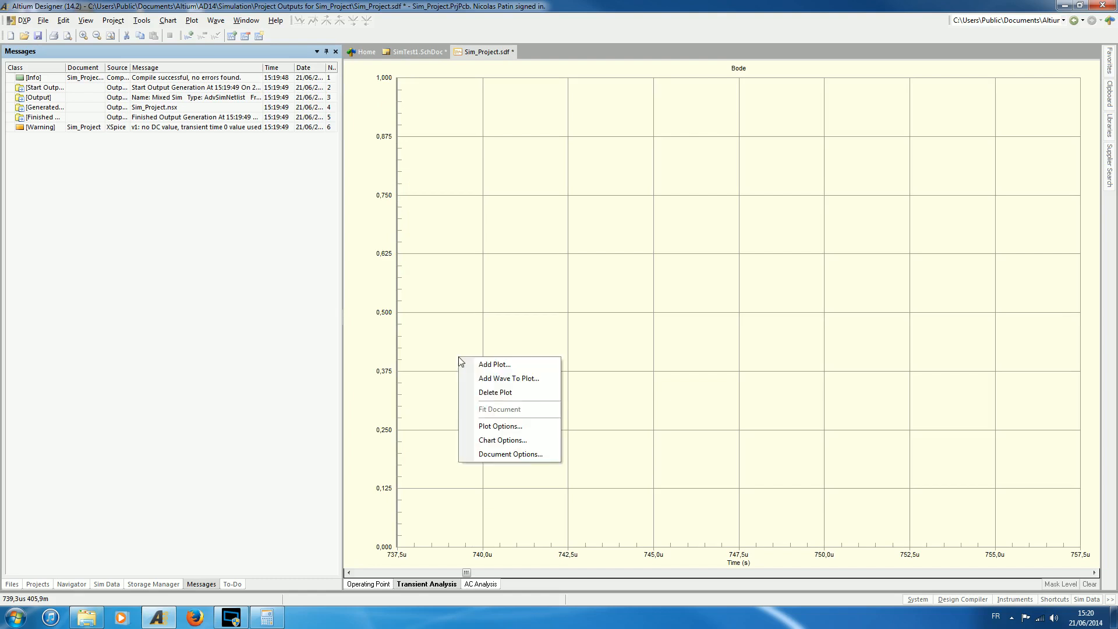
{"action": "left_click", "coordinate": [504, 440]}
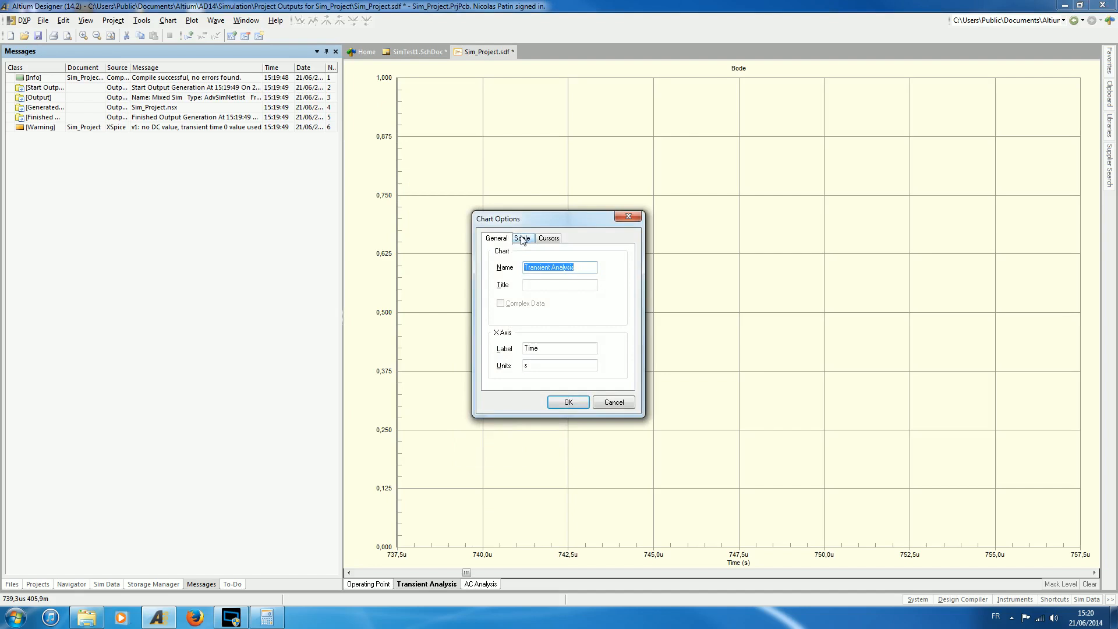
{"action": "left_click", "coordinate": [523, 239]}
{"action": "left_click", "coordinate": [516, 276]}
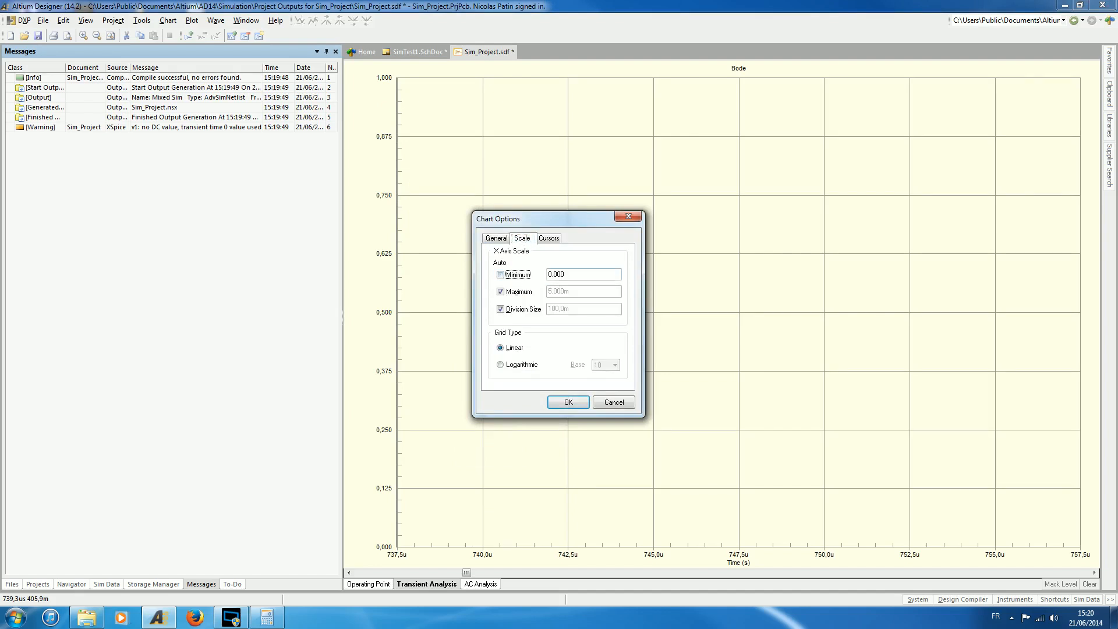
{"action": "left_click", "coordinate": [516, 292]}
{"action": "key", "text": "Tab"}
{"action": "type", "text": "5"}
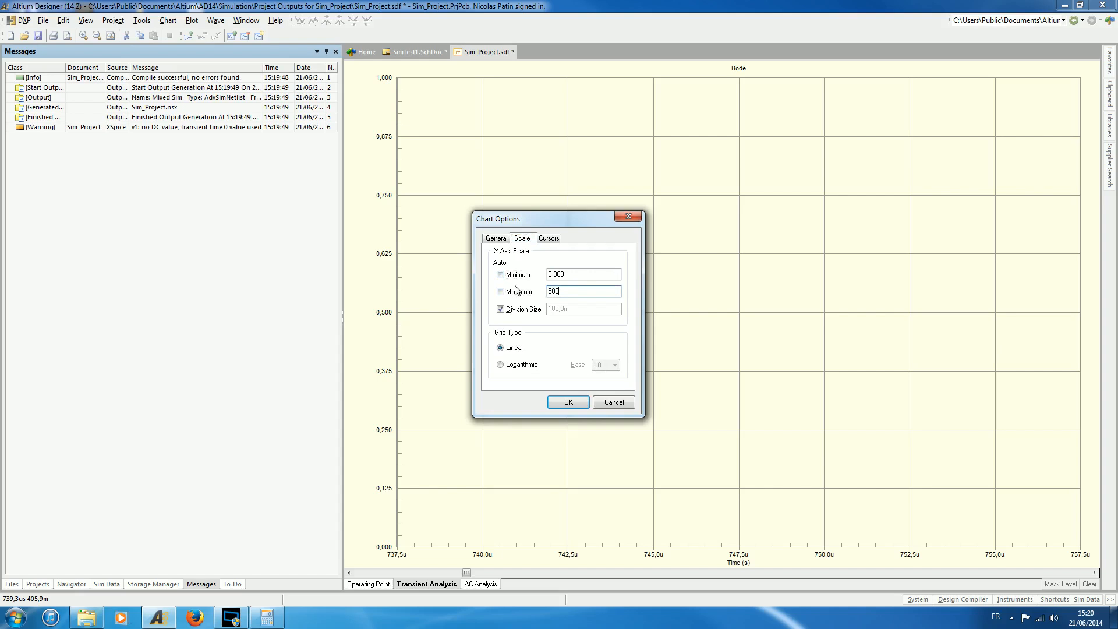
{"action": "type", "text": "00u"}
{"action": "left_click", "coordinate": [564, 402]}
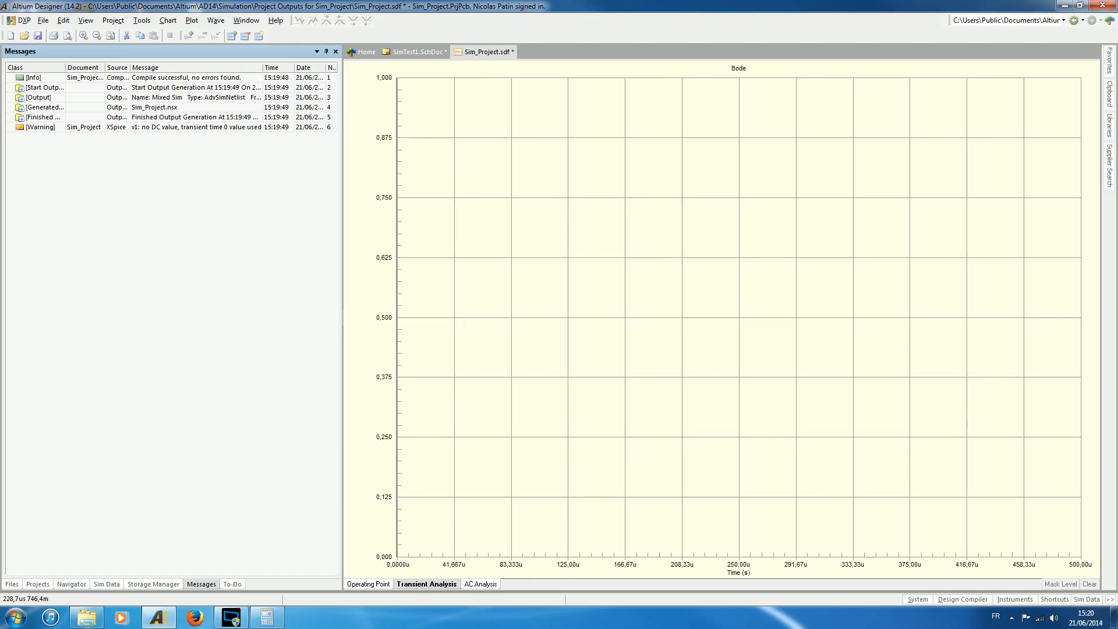
Add the netc1_2 waveform to the Bode plot of the transient analysis.
{"action": "right_click", "coordinate": [597, 299]}
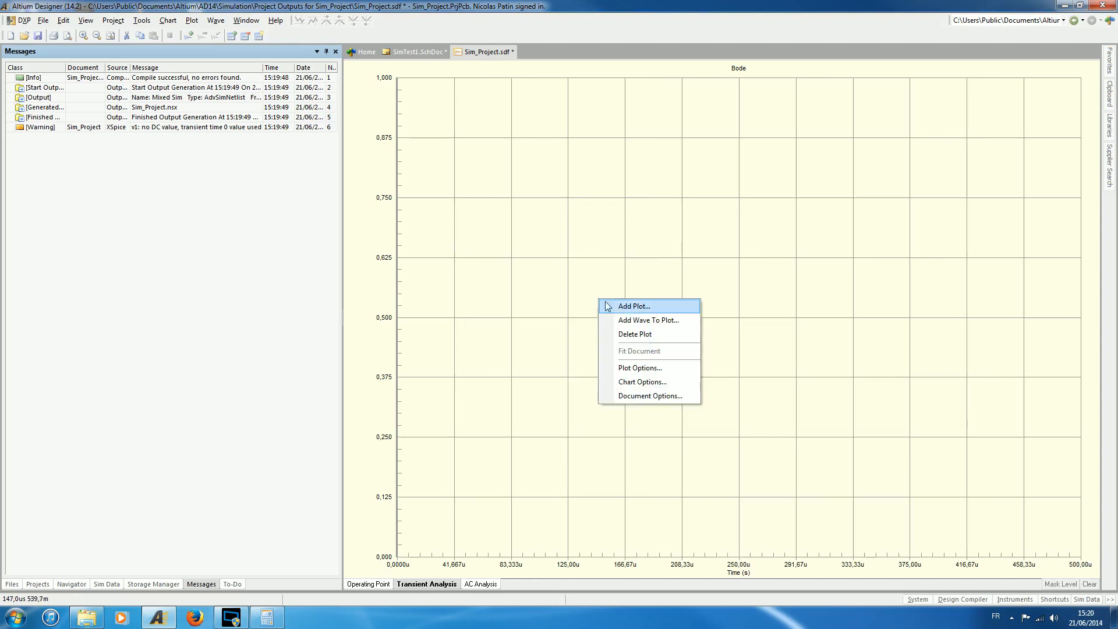
{"action": "left_click", "coordinate": [657, 321]}
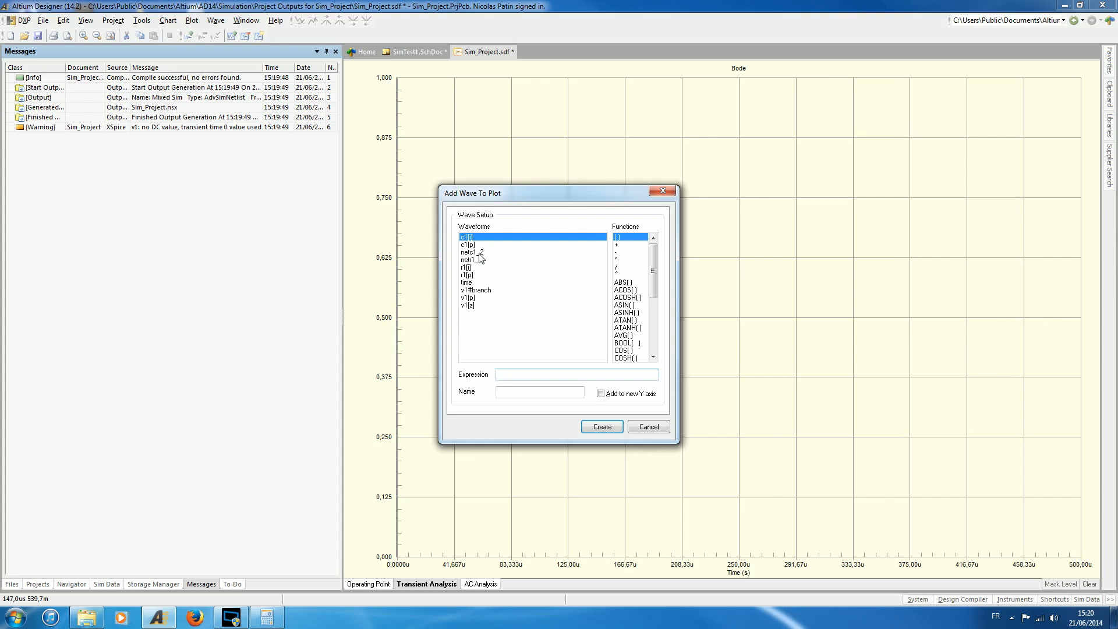
{"action": "left_click", "coordinate": [596, 429]}
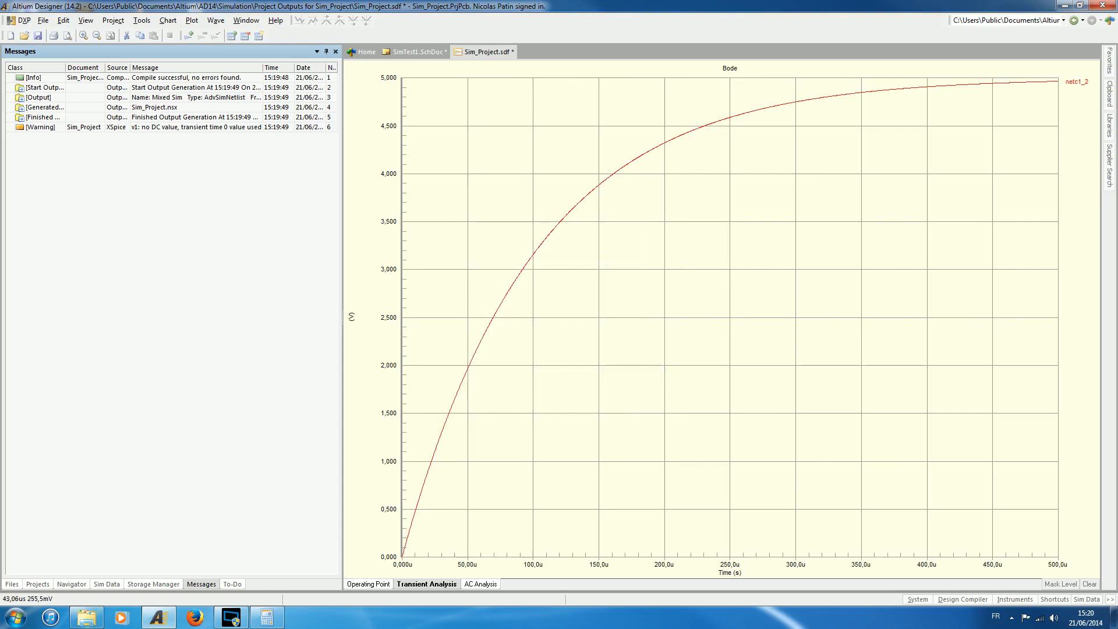